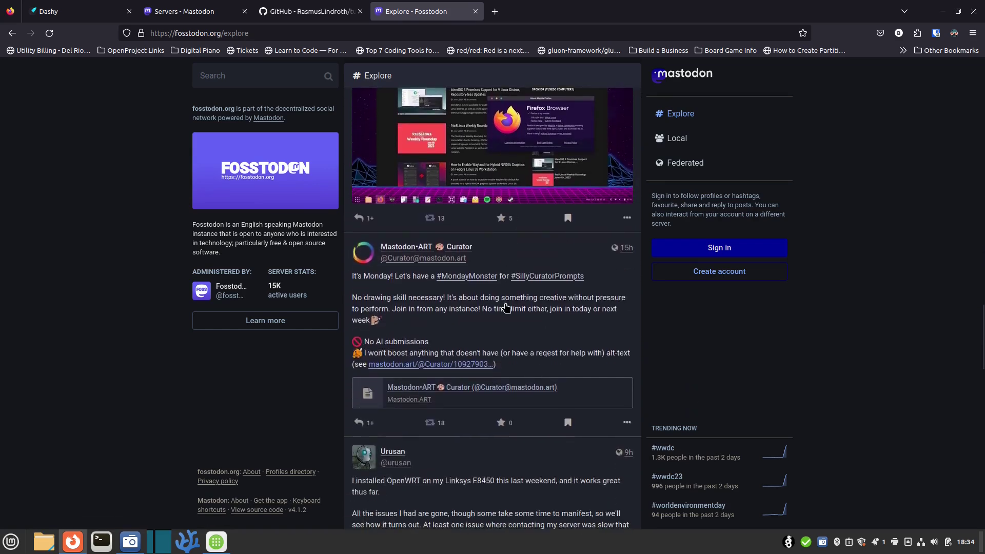
Sign in to fosstodon.org by filling the e-mail address and password fields from the saved login.
scroll(508, 307, down, 3)
scroll(508, 308, up, 4)
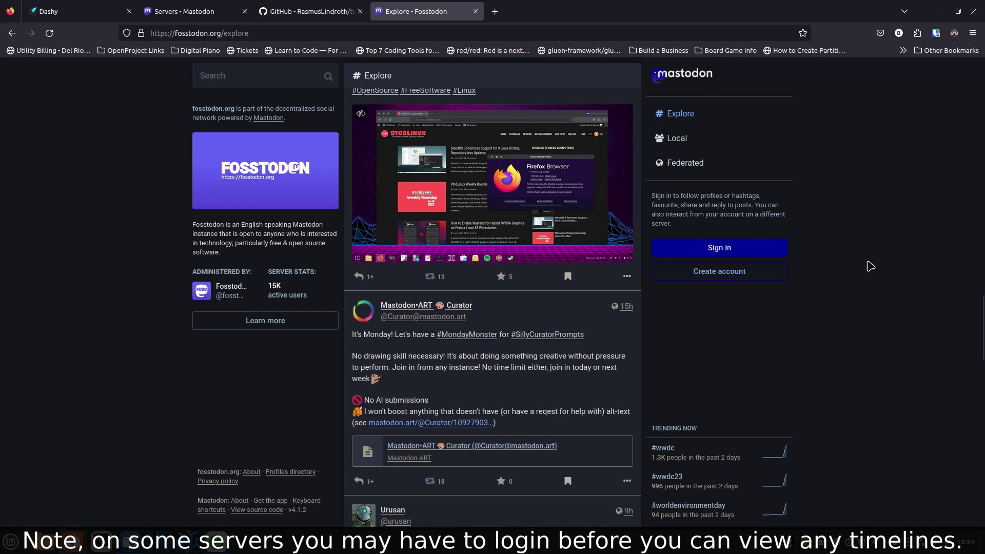
click(720, 248)
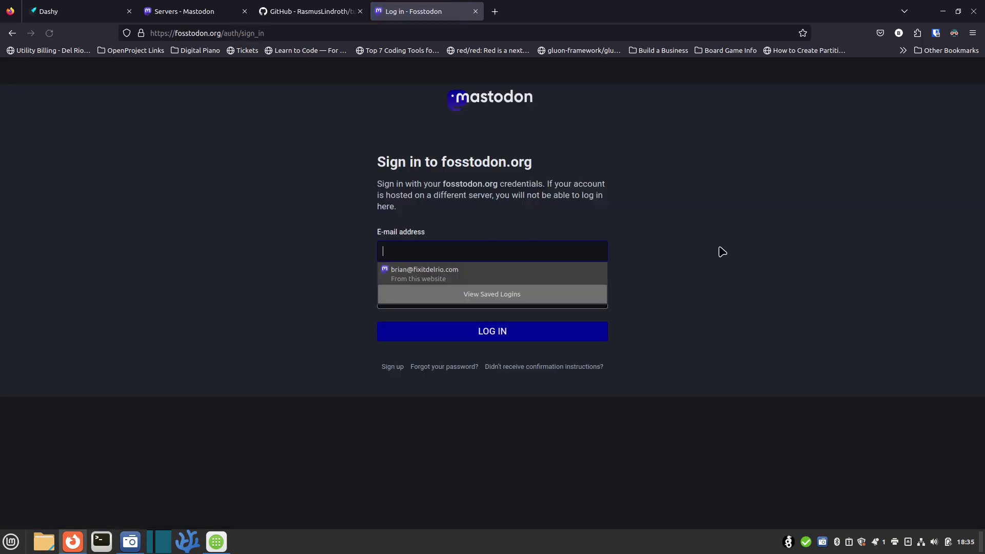
click(445, 272)
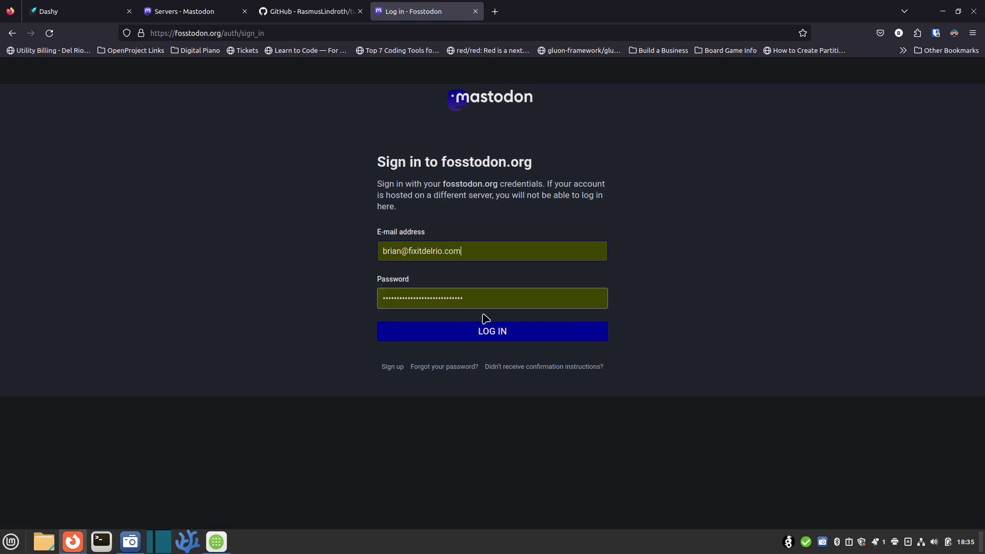
click(482, 330)
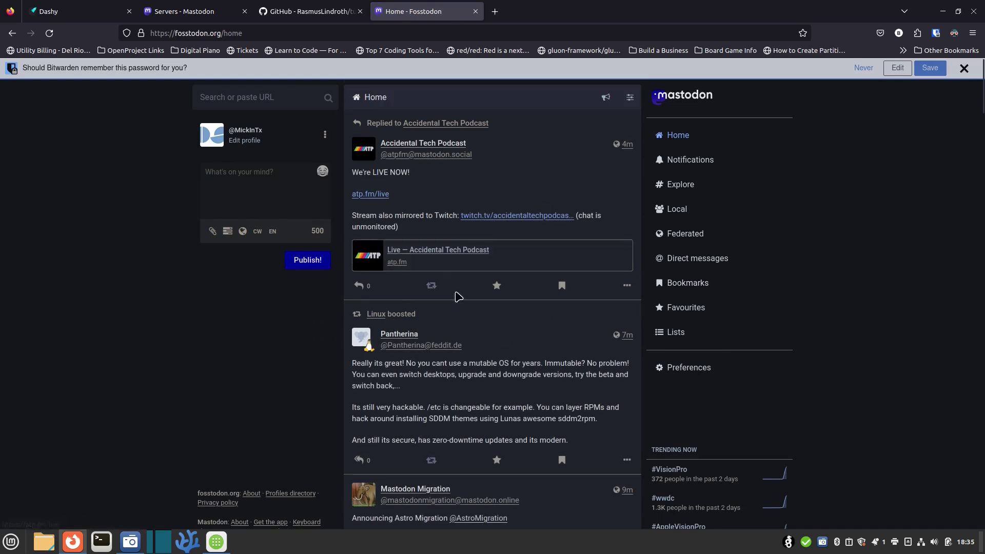
Browse the posts in the Fosstodon home timeline.
scroll(460, 330, down, 5)
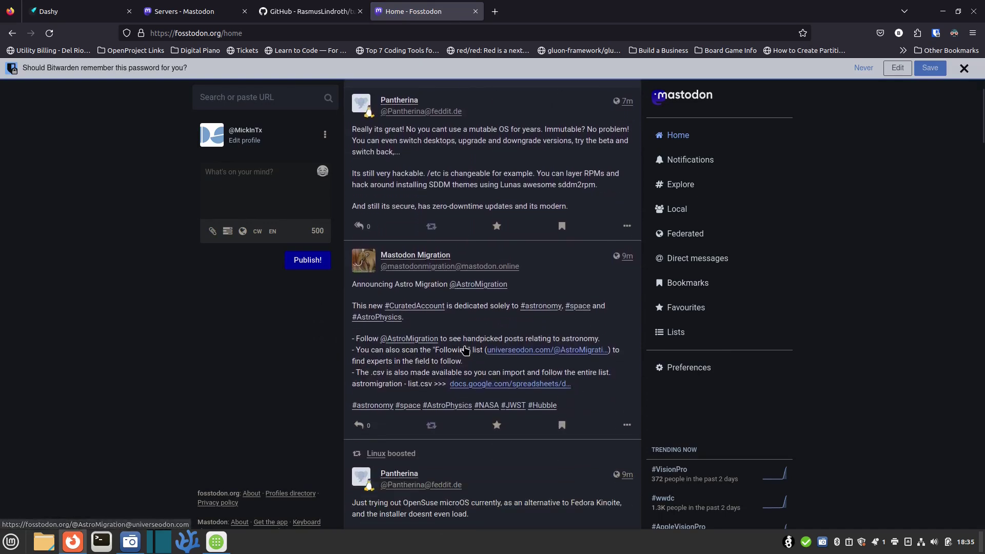
scroll(466, 349, down, 5)
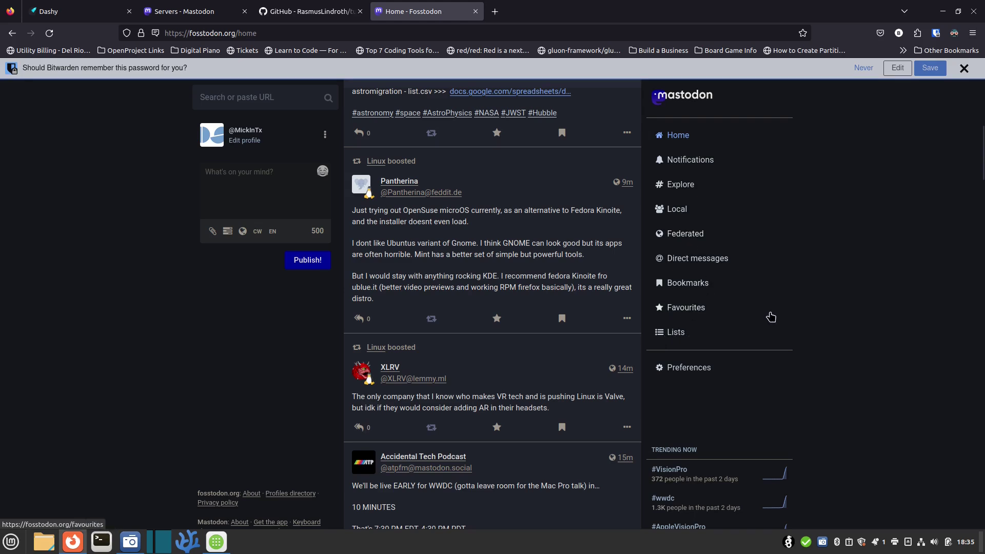
scroll(805, 310, down, 2)
scroll(540, 296, down, 5)
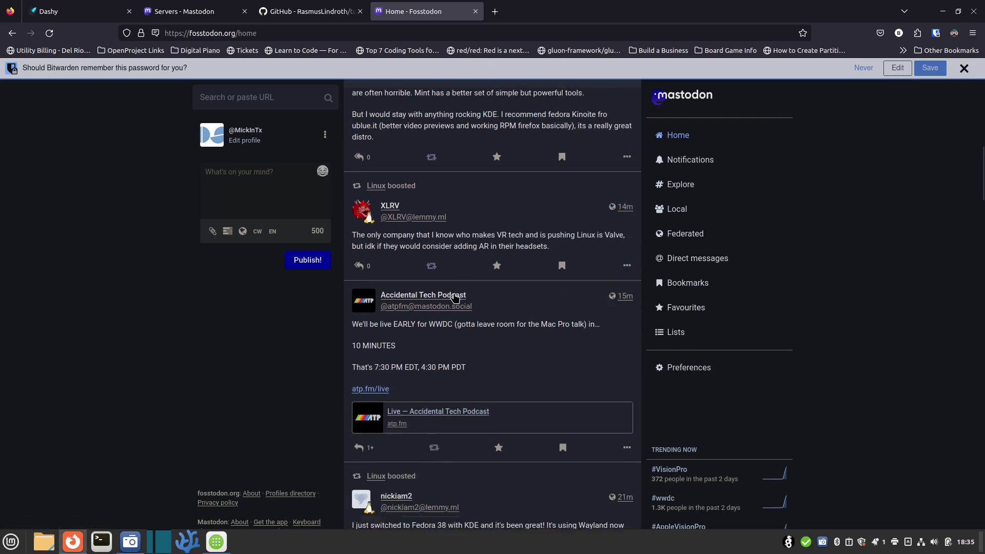
scroll(468, 327, down, 2)
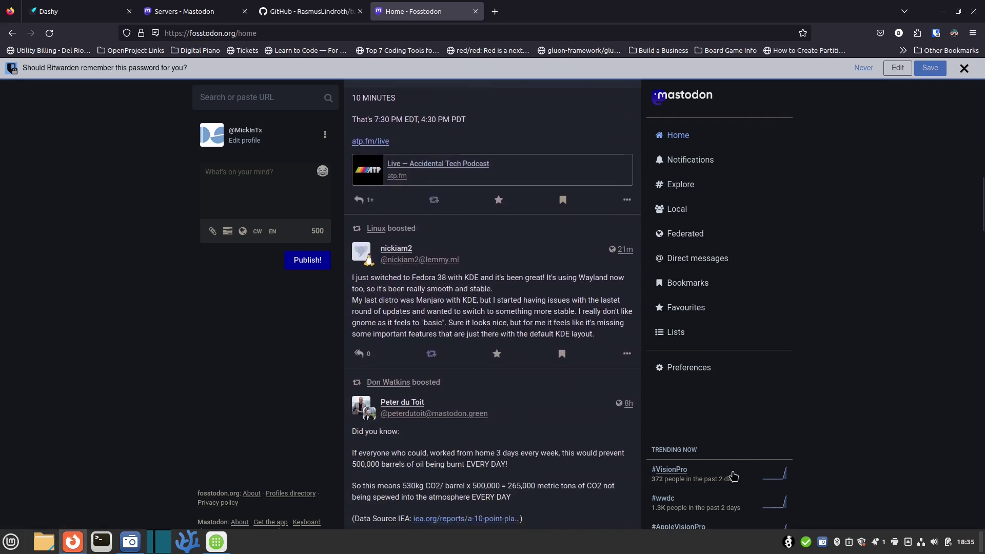
scroll(361, 294, up, 10)
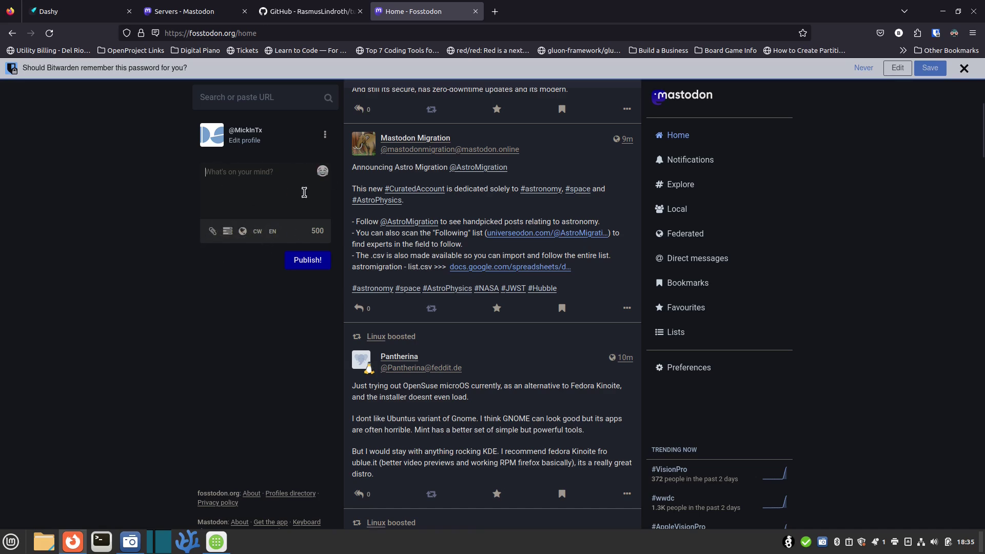
scroll(502, 316, down, 5)
scroll(508, 322, down, 6)
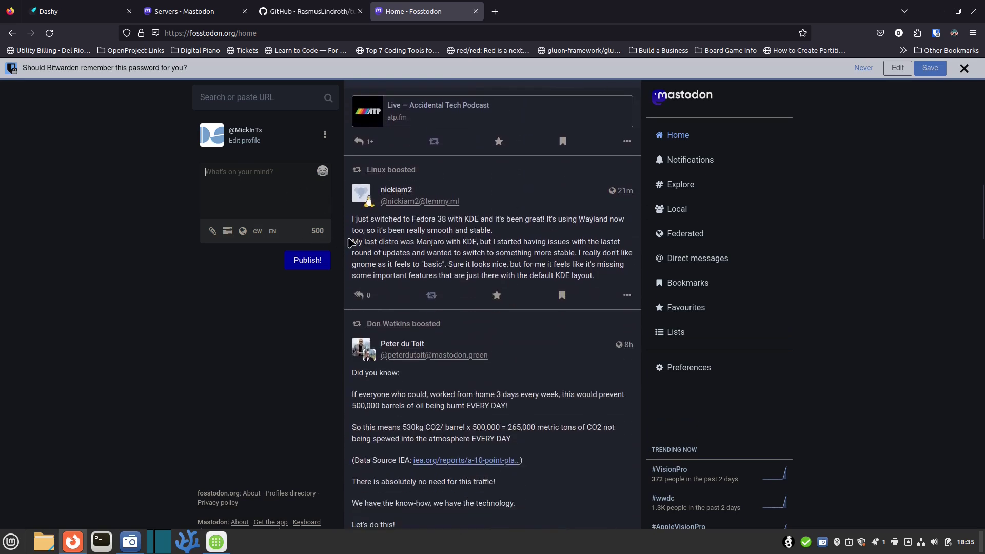
scroll(465, 281, down, 4)
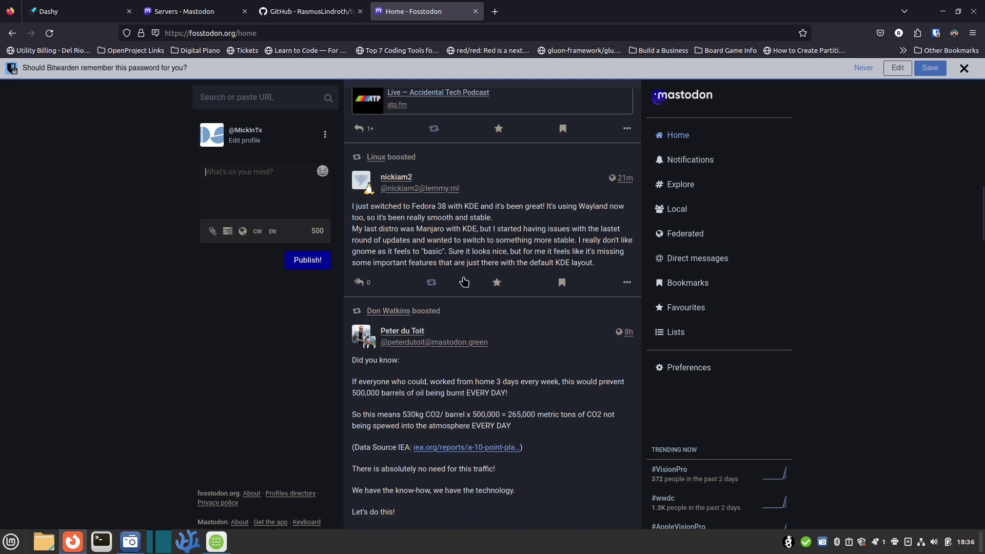
scroll(465, 281, down, 6)
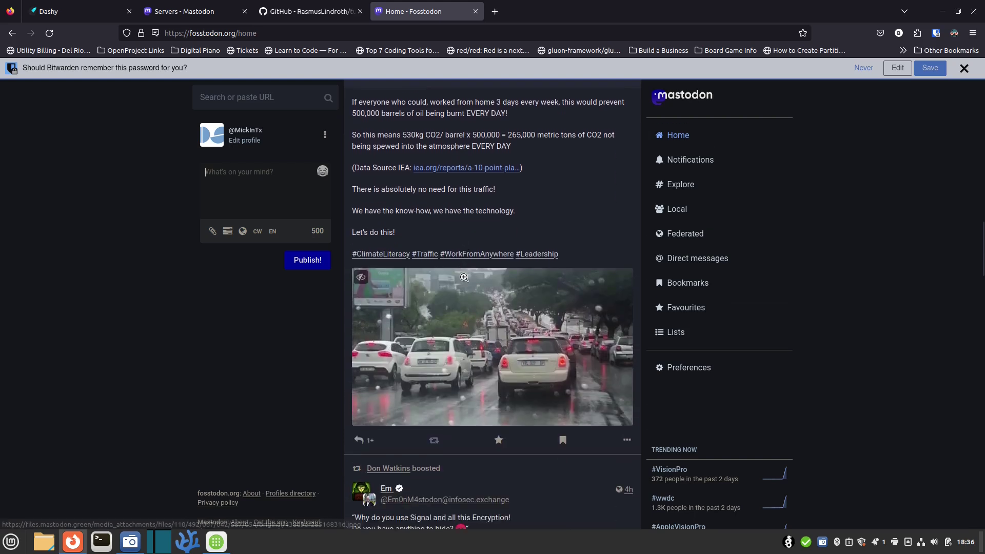
scroll(464, 286, down, 13)
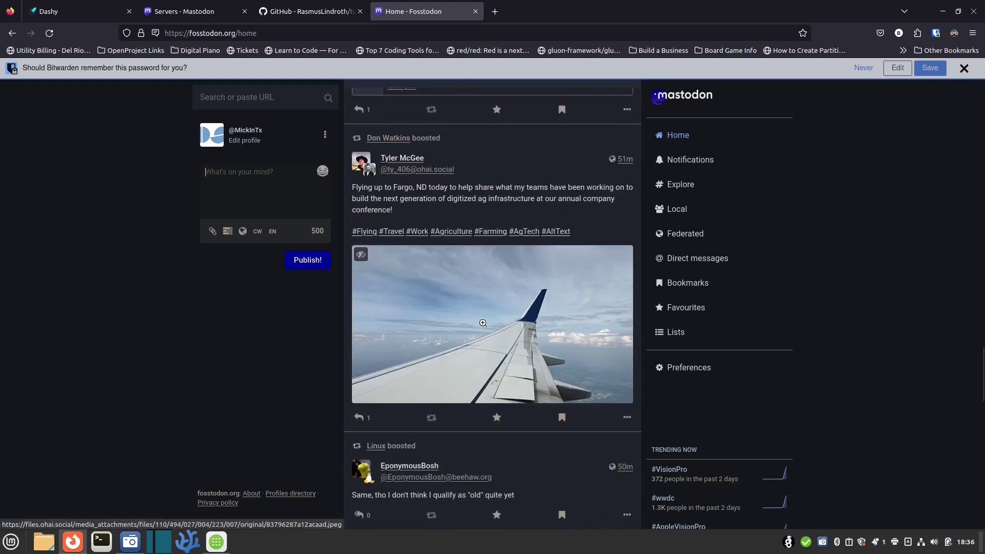
scroll(485, 325, down, 10)
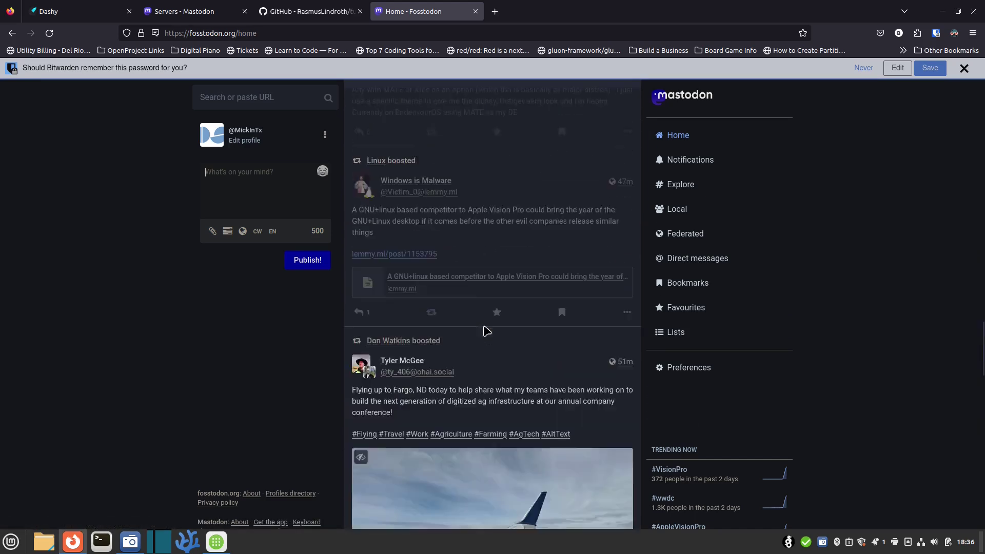
Return to the start of the home timeline and save the Fosstodon login in Bitwarden.
scroll(485, 331, up, 20)
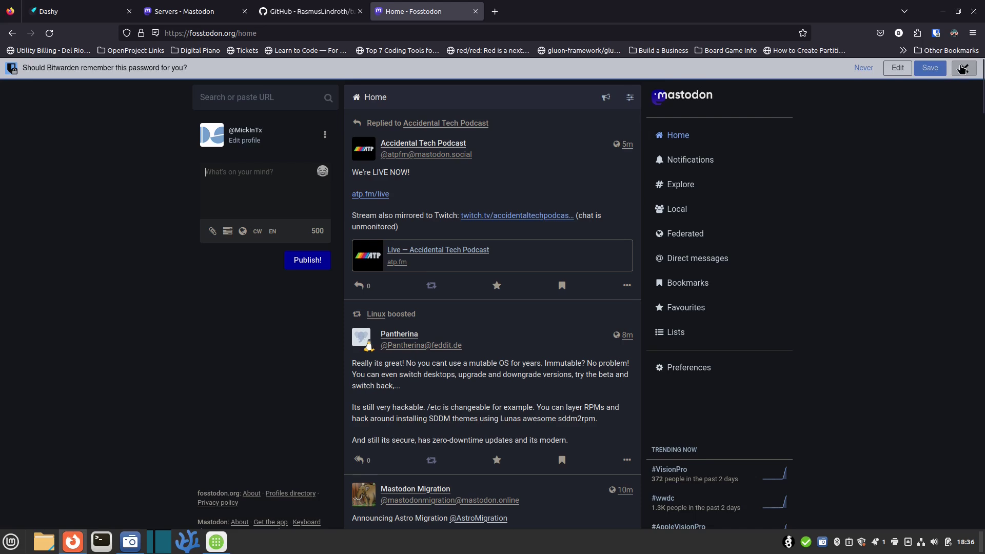
click(931, 69)
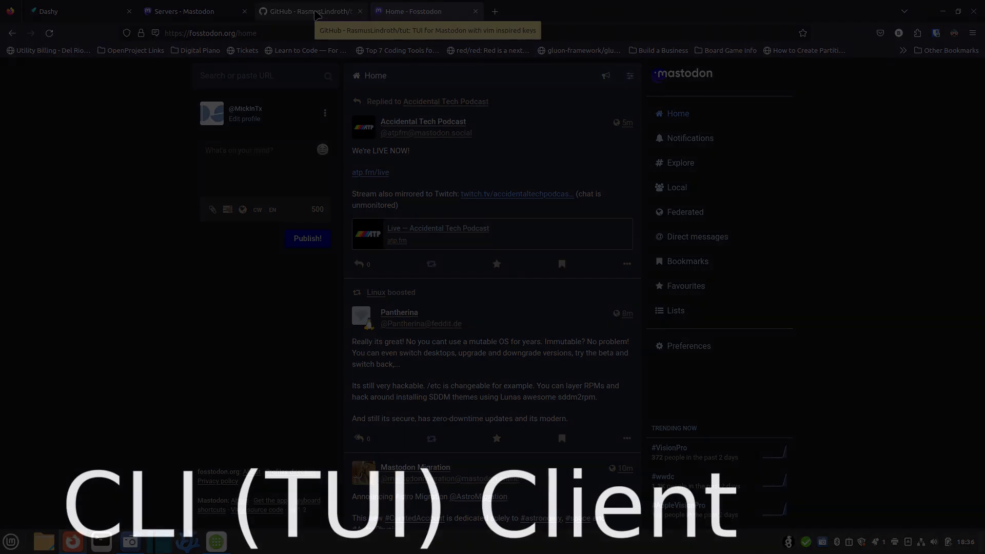
Switch to the tut GitHub repository and examine its README, from the preview images to the Debian install instructions entry.
click(315, 12)
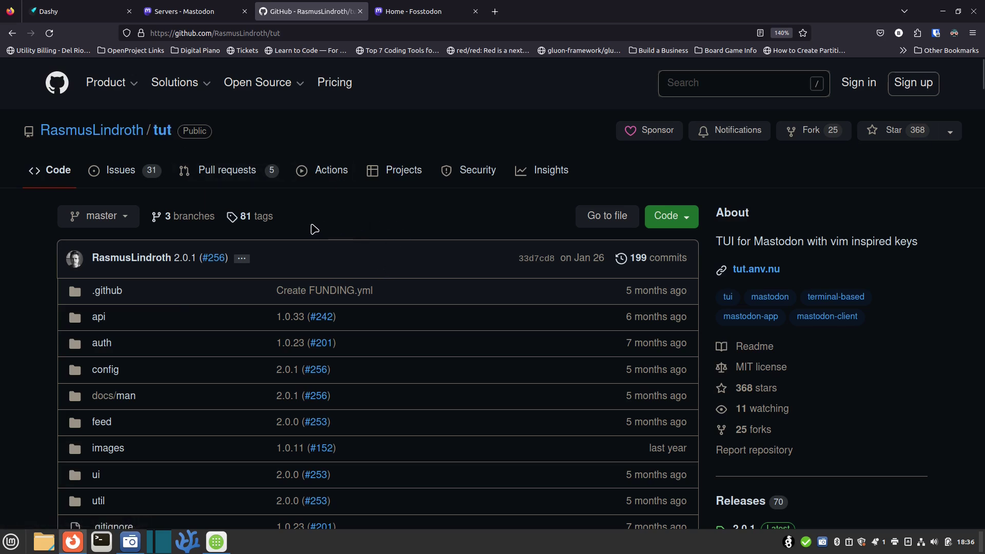
scroll(226, 277, down, 10)
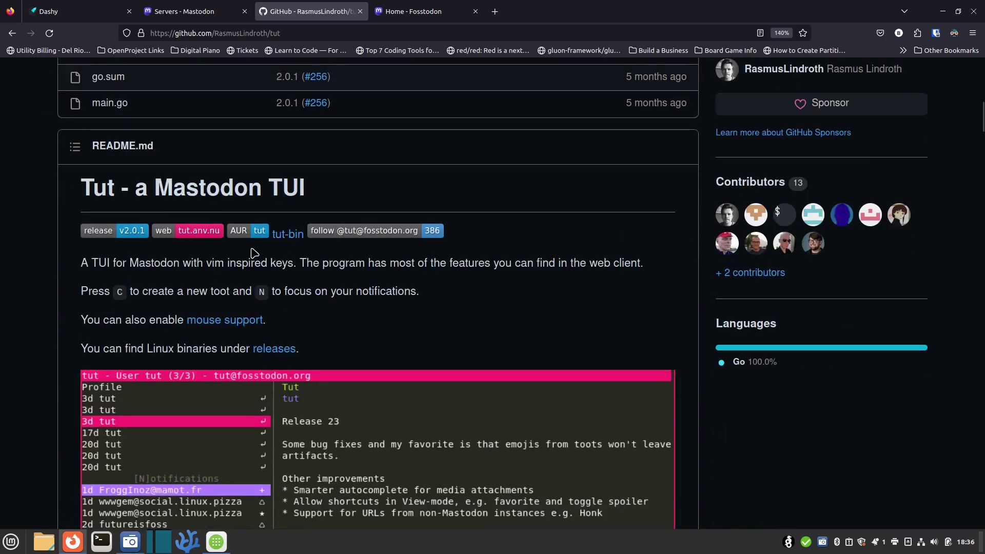
scroll(252, 254, down, 5)
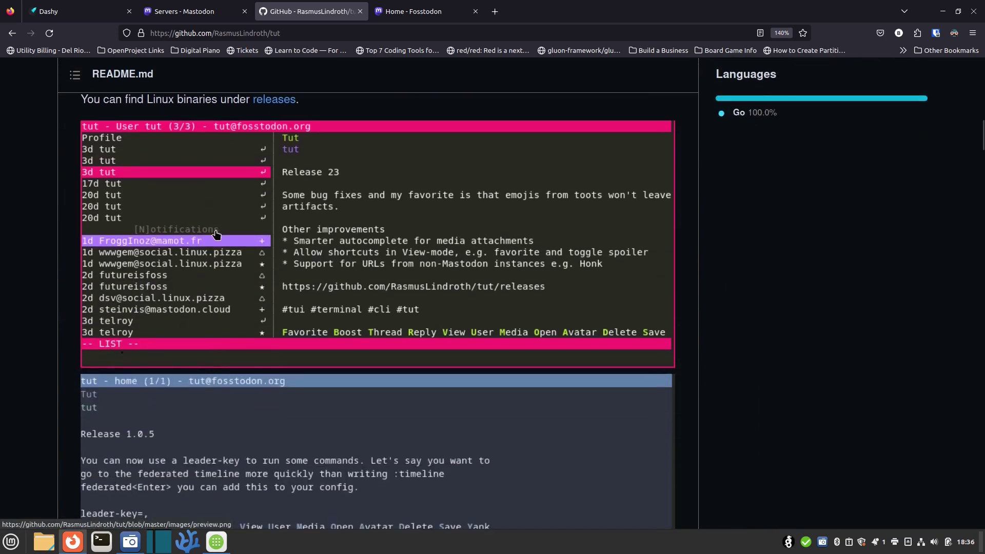
scroll(216, 234, up, 4)
scroll(216, 237, down, 3)
scroll(177, 295, down, 4)
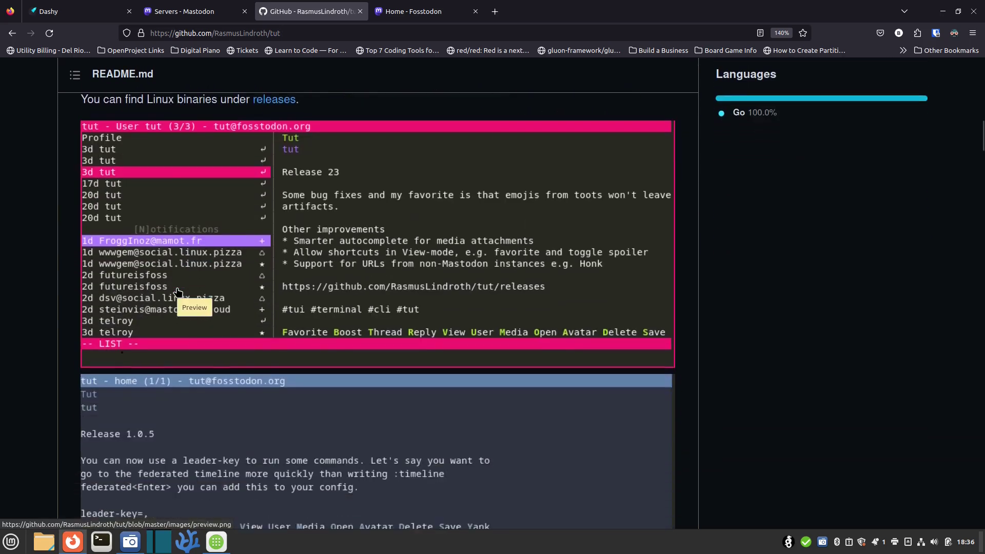
scroll(177, 292, down, 10)
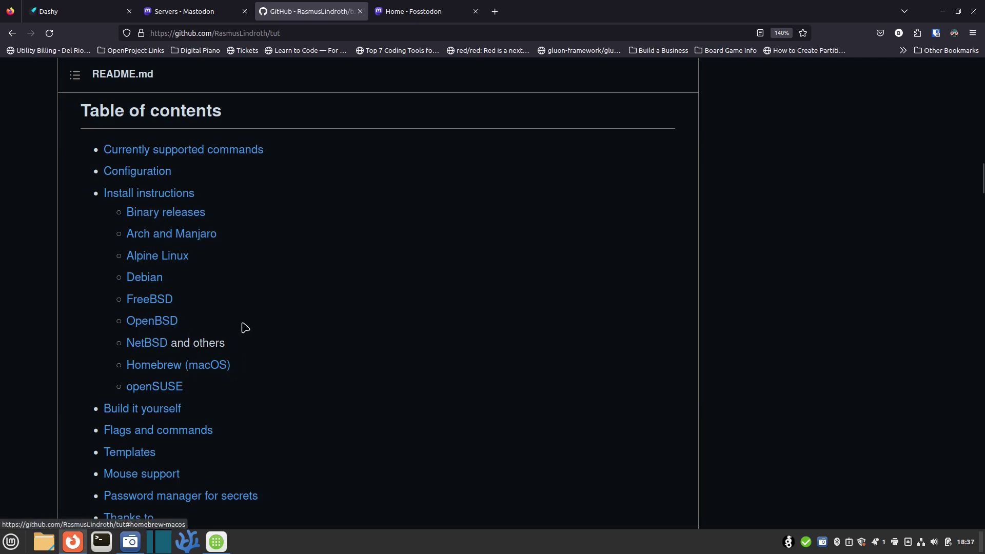
click(145, 279)
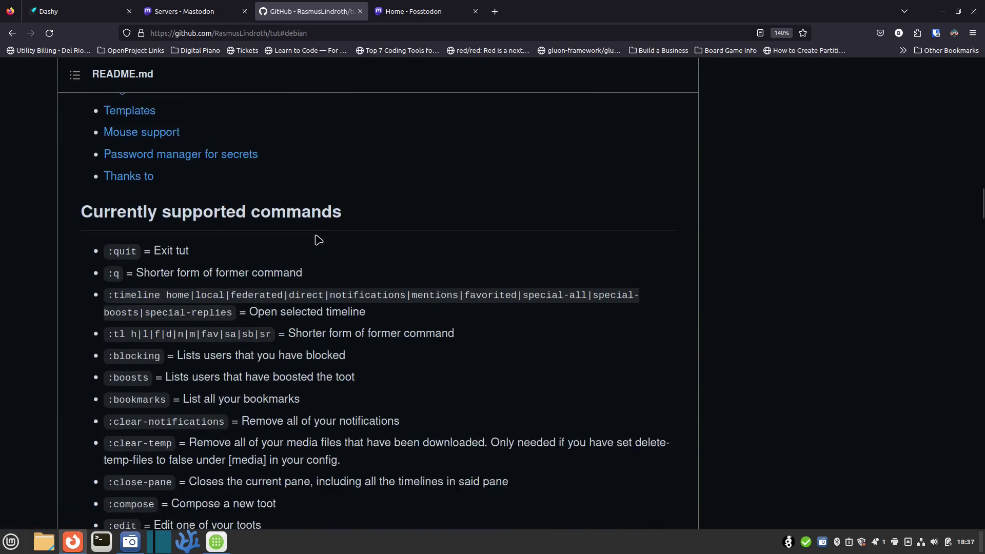
Open the tut repository's releases page and download the tut-amd64 binary of release 2.0.1.
scroll(320, 240, up, 20)
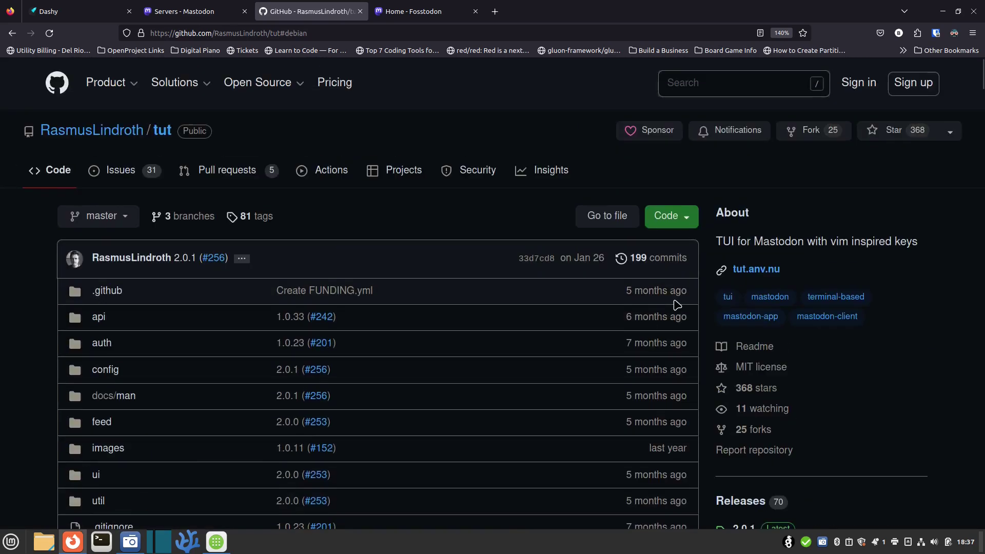
scroll(698, 308, down, 3)
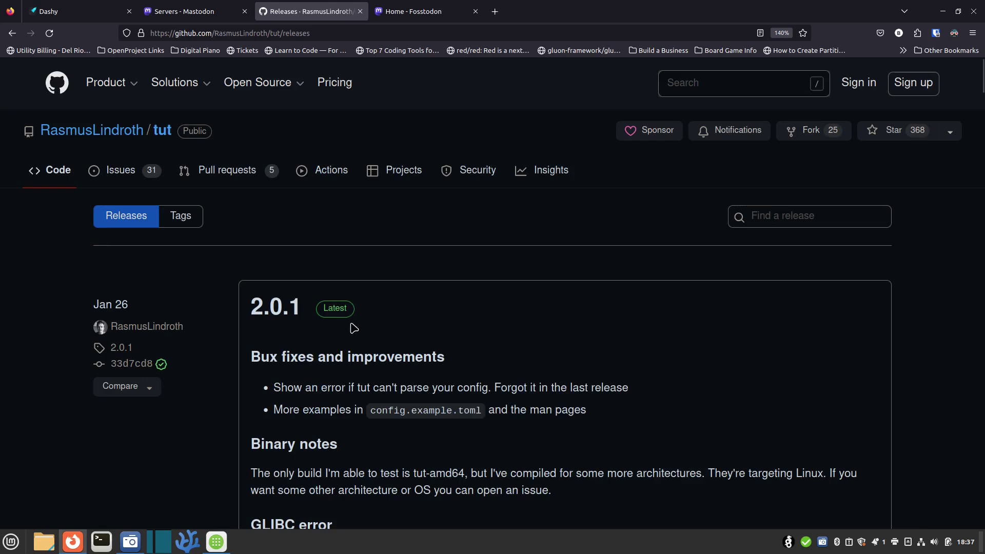
scroll(360, 331, down, 6)
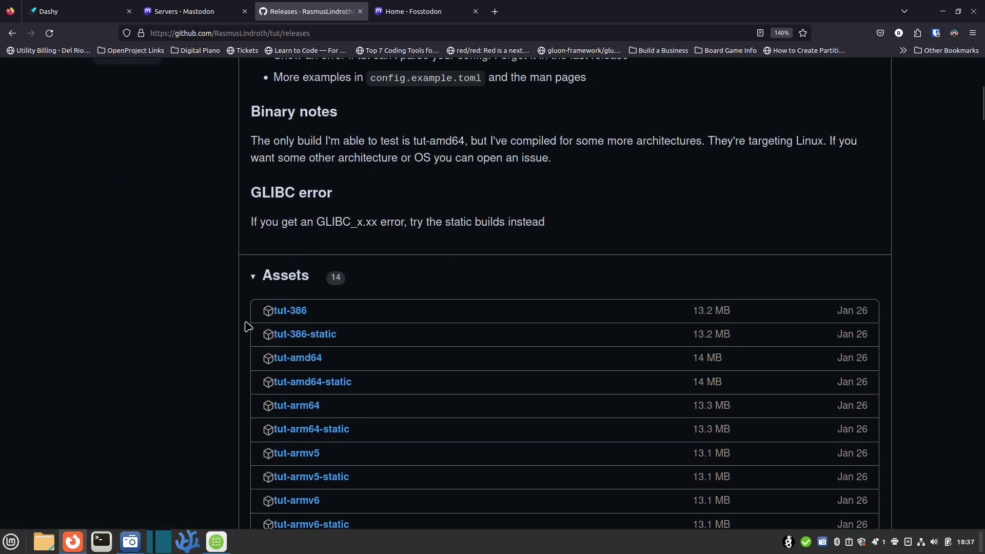
scroll(245, 363, down, 2)
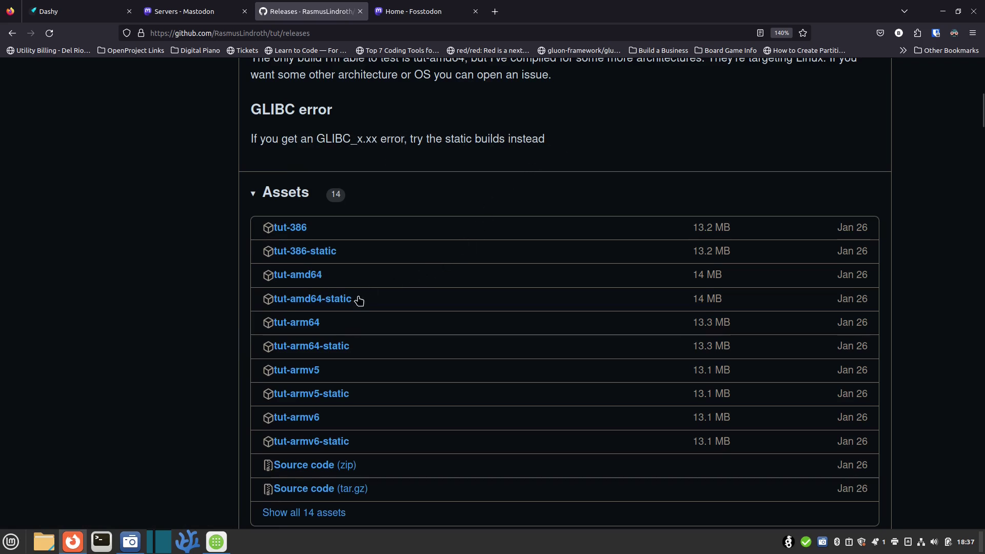
click(303, 276)
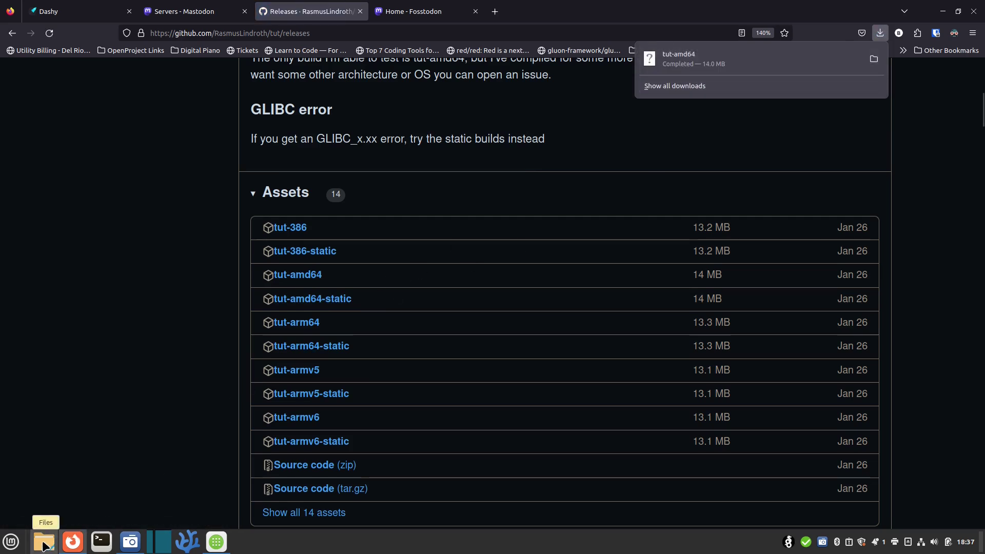
Switch to the file manager and cut the tut-amd64 file from the Downloads folder.
click(43, 542)
drag(279, 55, 425, 97)
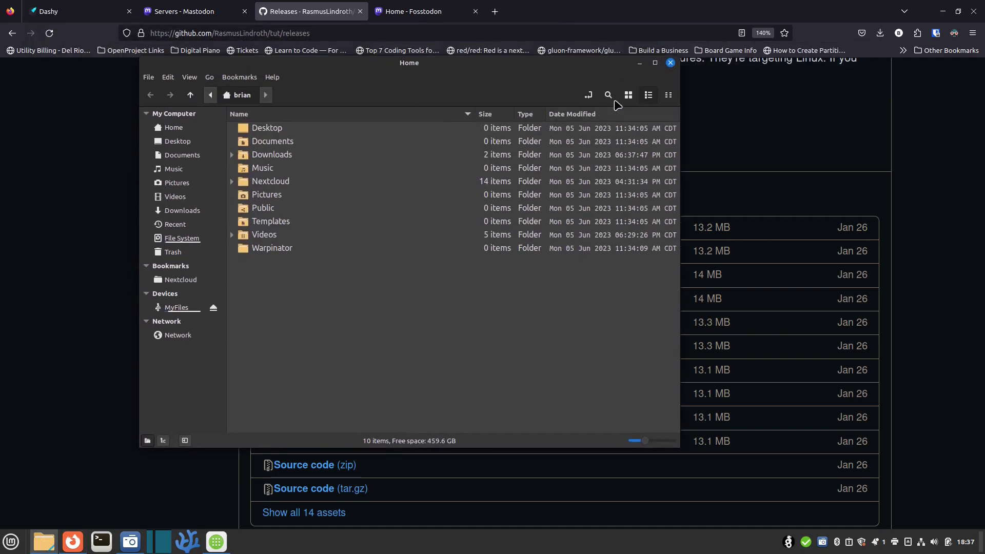
scroll(398, 307, up, 2)
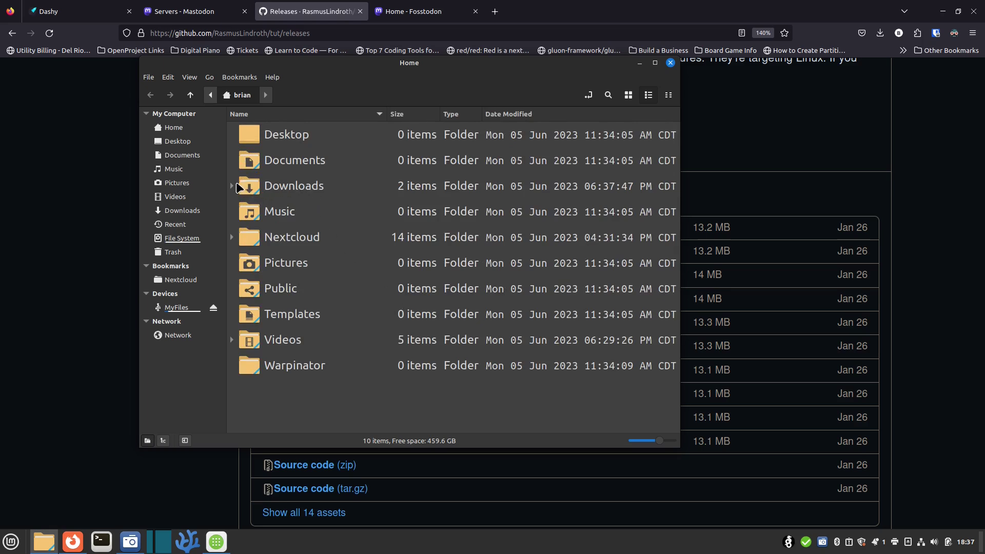
double_click(240, 188)
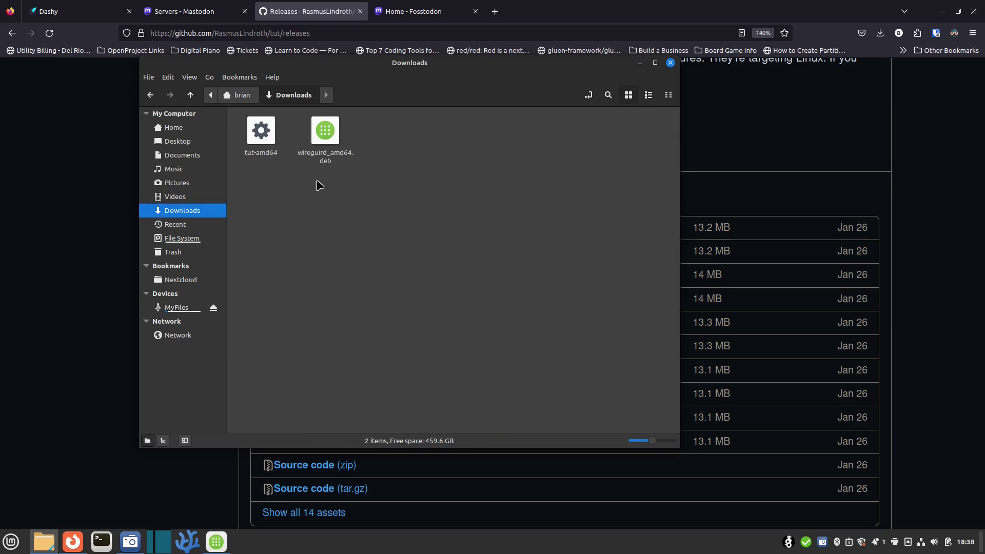
click(261, 132)
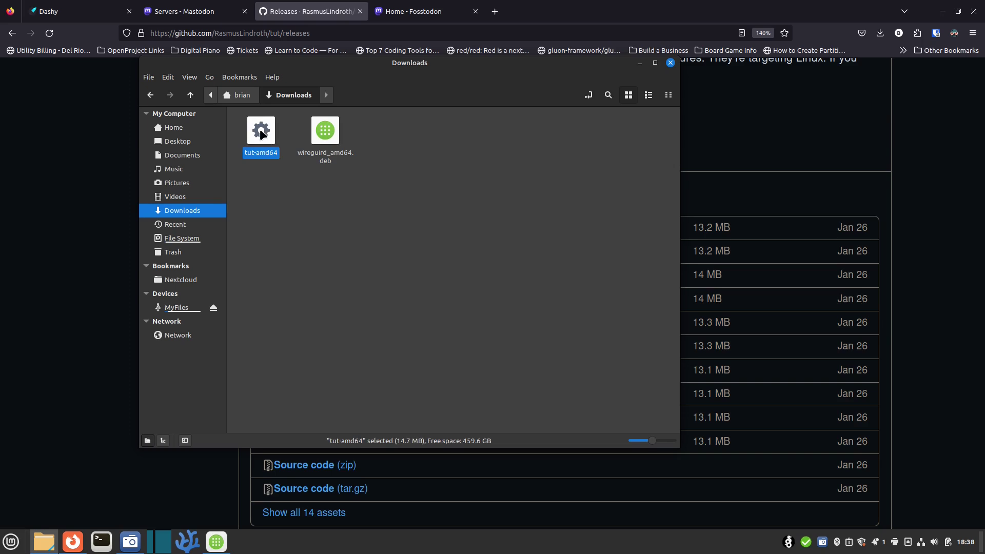
key(ctrl+x)
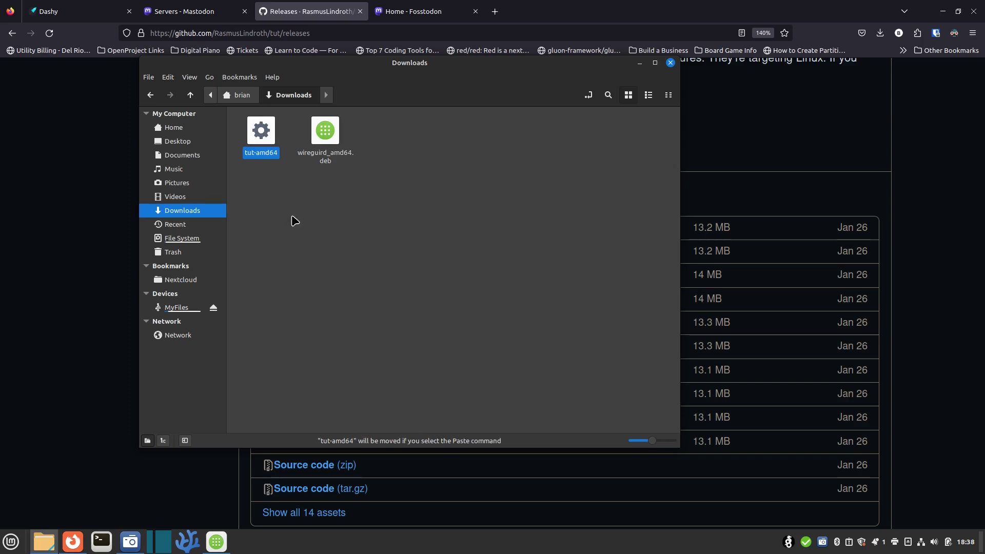
Create a folder named Applications in the home directory and paste the cut tut-amd64 file into it.
click(202, 128)
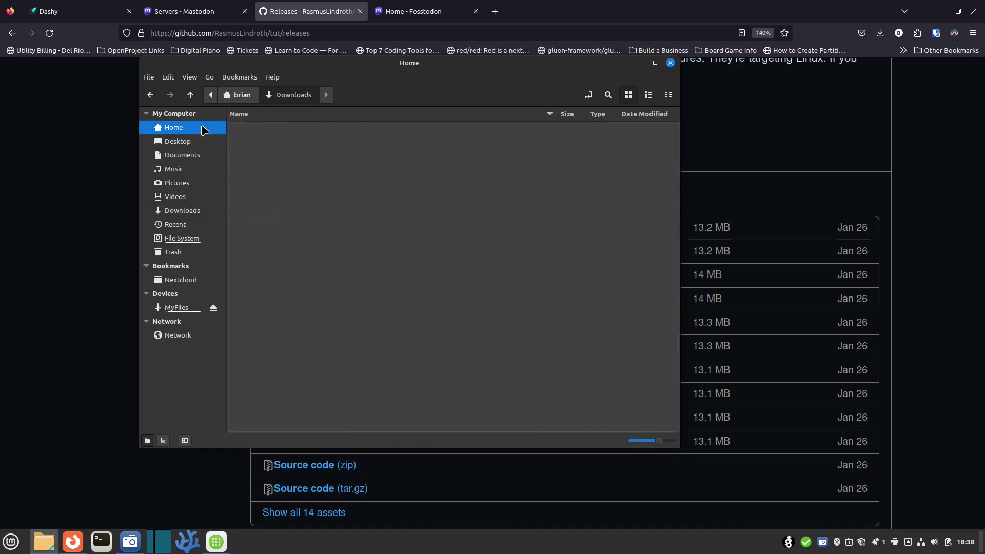
right_click(301, 390)
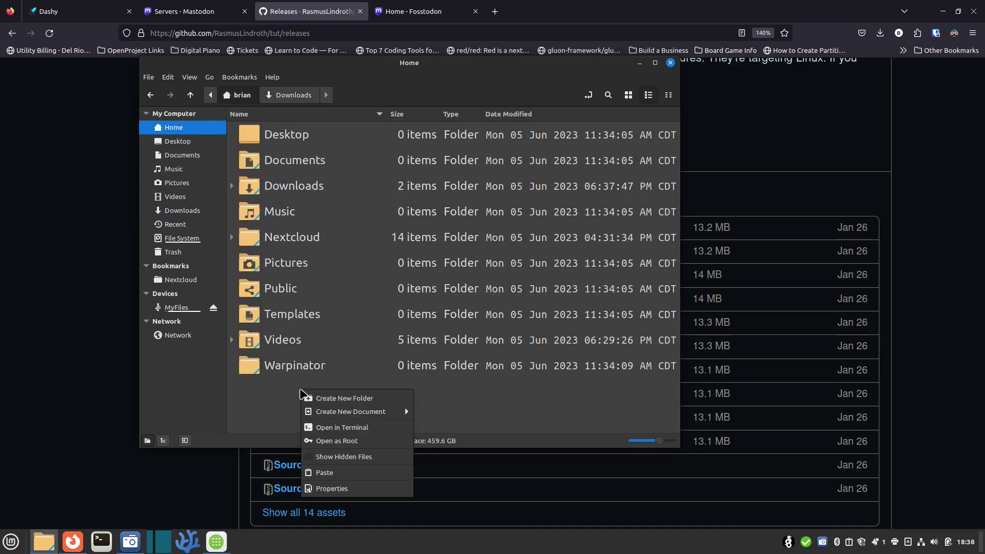
click(330, 399)
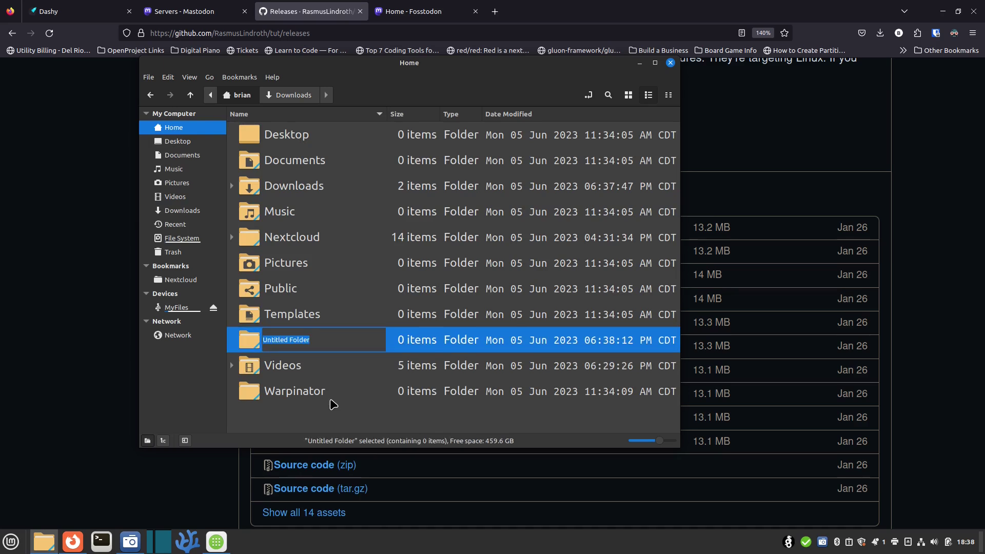
text(App)
text(lications)
key(Return)
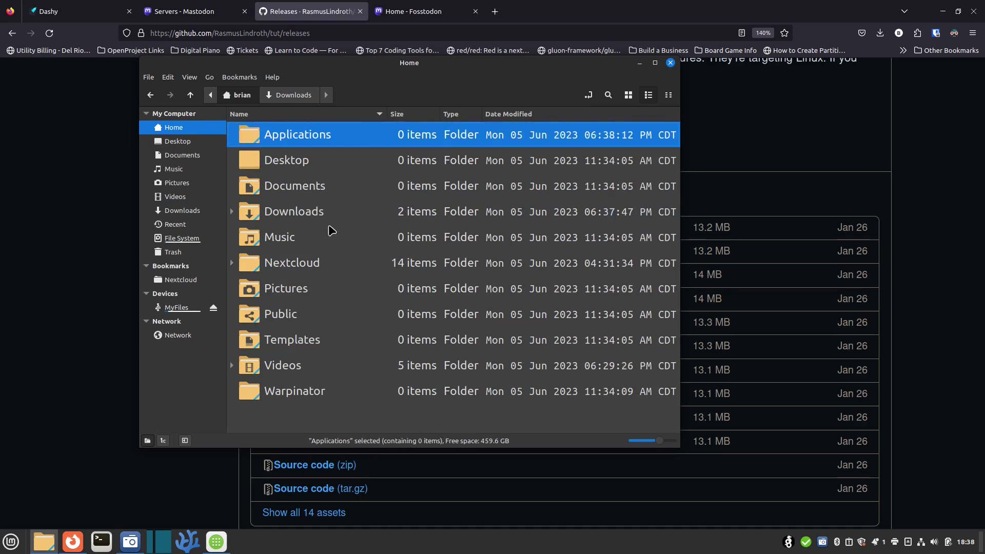
double_click(306, 135)
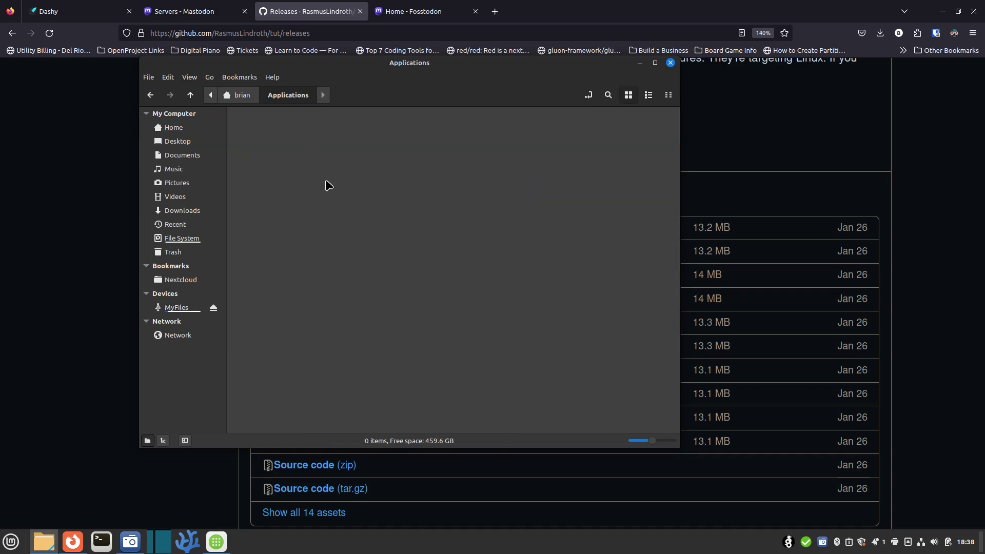
key(ctrl+v)
Allow the tut-amd64 file to be executed as a program in its properties.
right_click(277, 135)
click(261, 131)
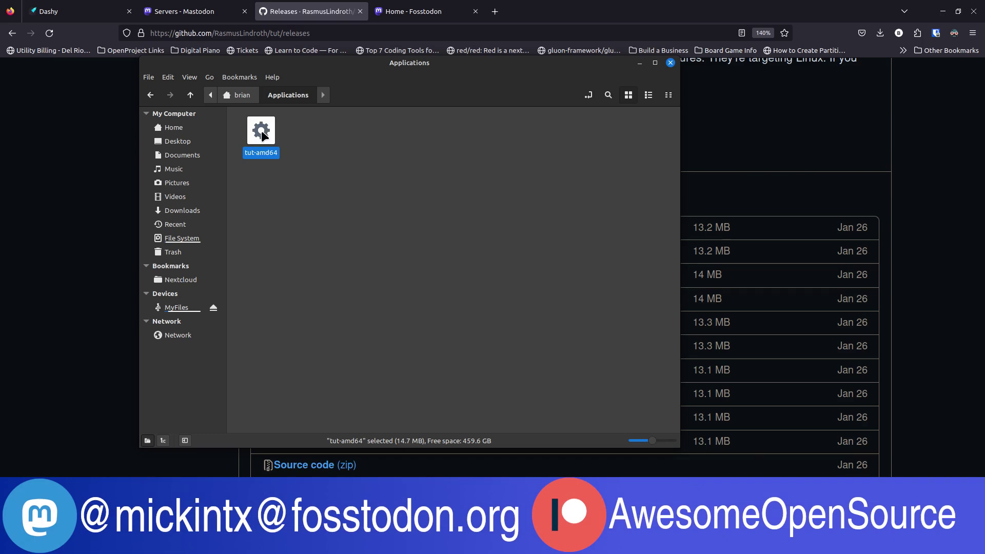
right_click(262, 132)
click(308, 290)
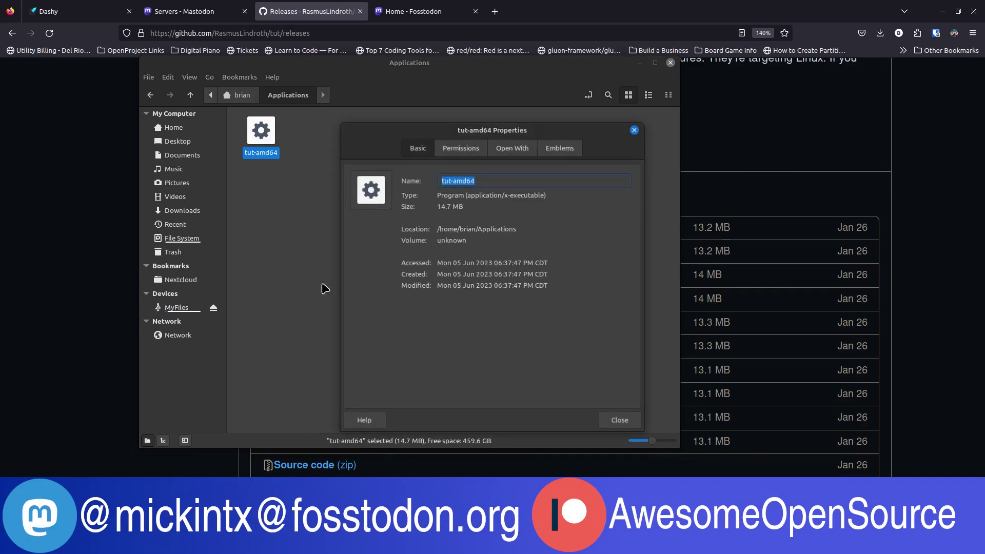
click(470, 149)
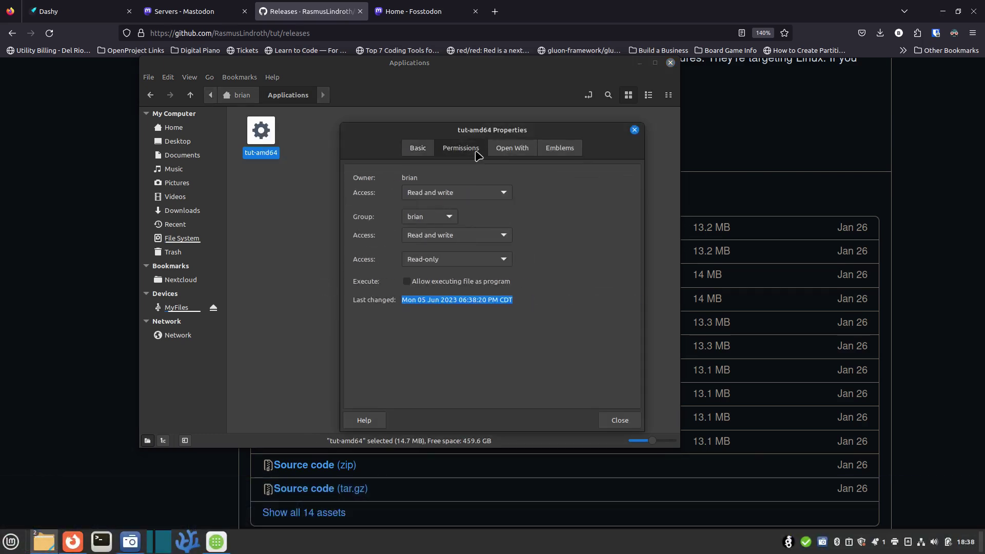
click(407, 282)
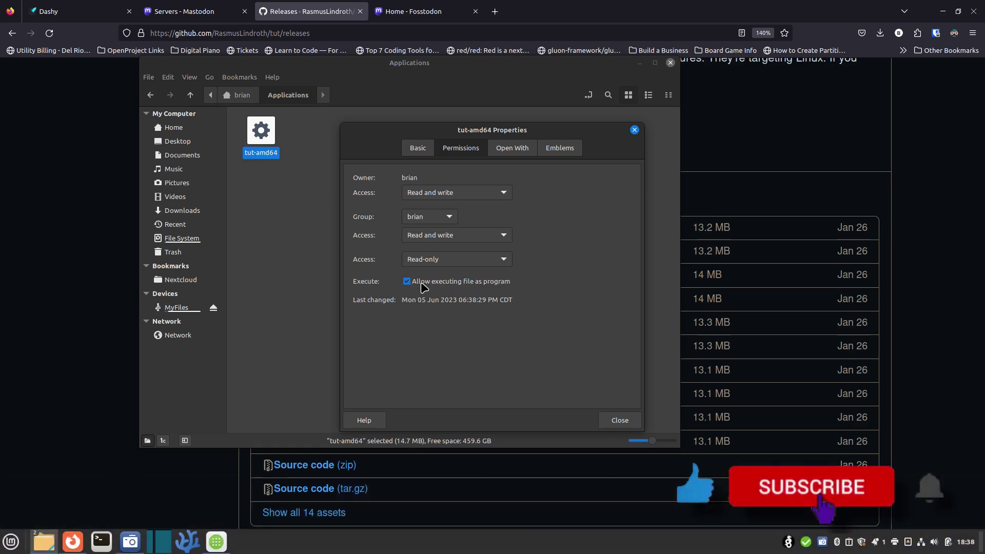
click(616, 422)
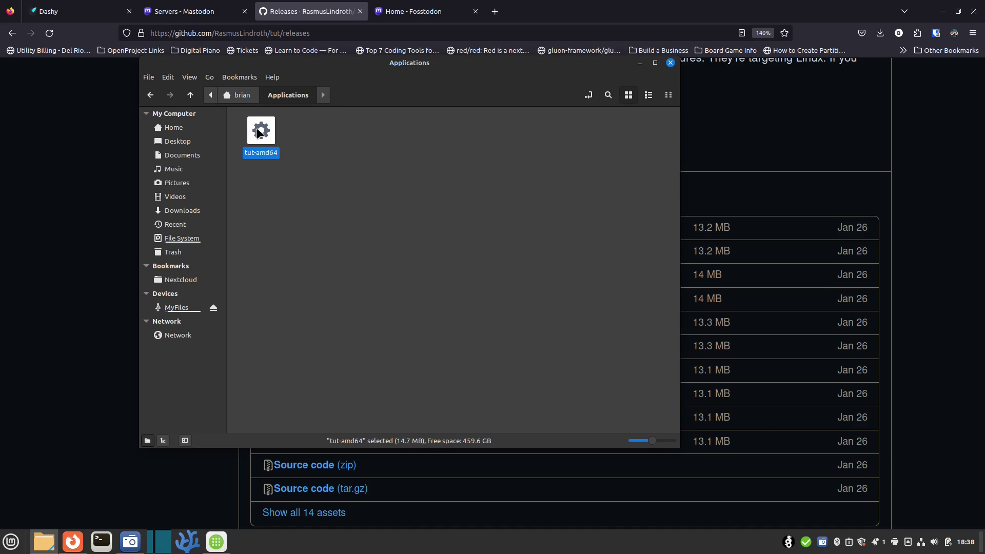
Switch to the terminal, run chmod +x on tut-amd64 in the Applications directory and list its contents with ls -al.
click(100, 541)
text(cd Appli)
key(Tab)
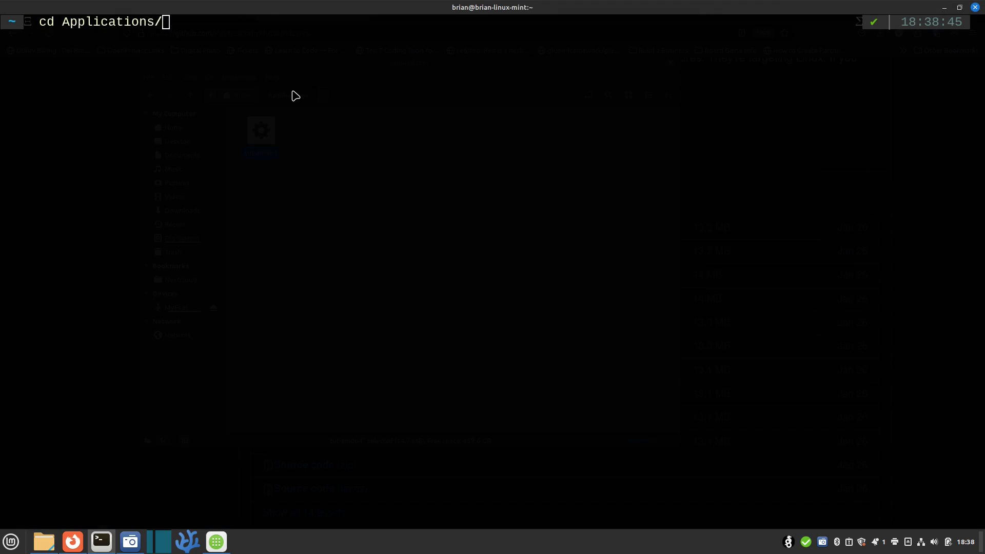
key(Return)
text(chmod )
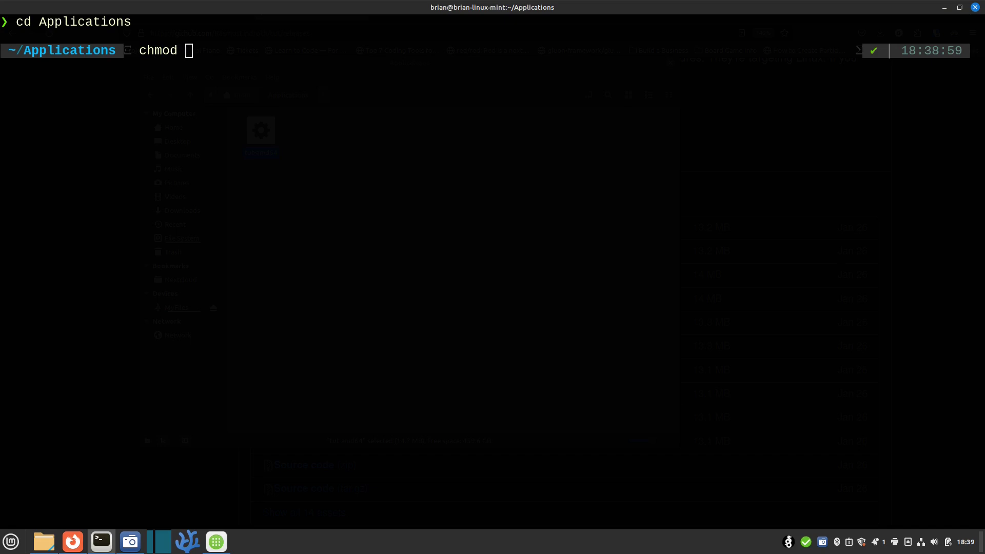
text(+x t)
key(Tab)
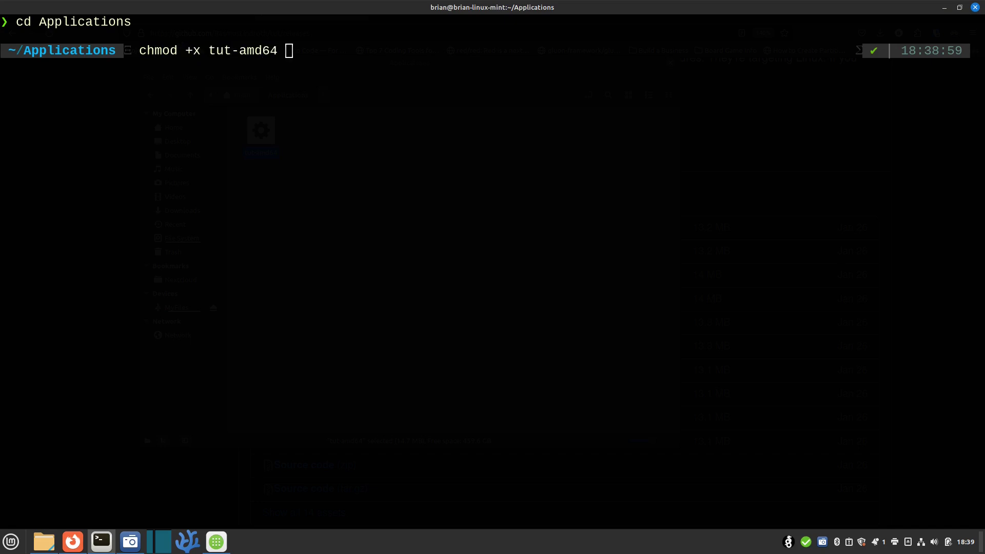
key(Return)
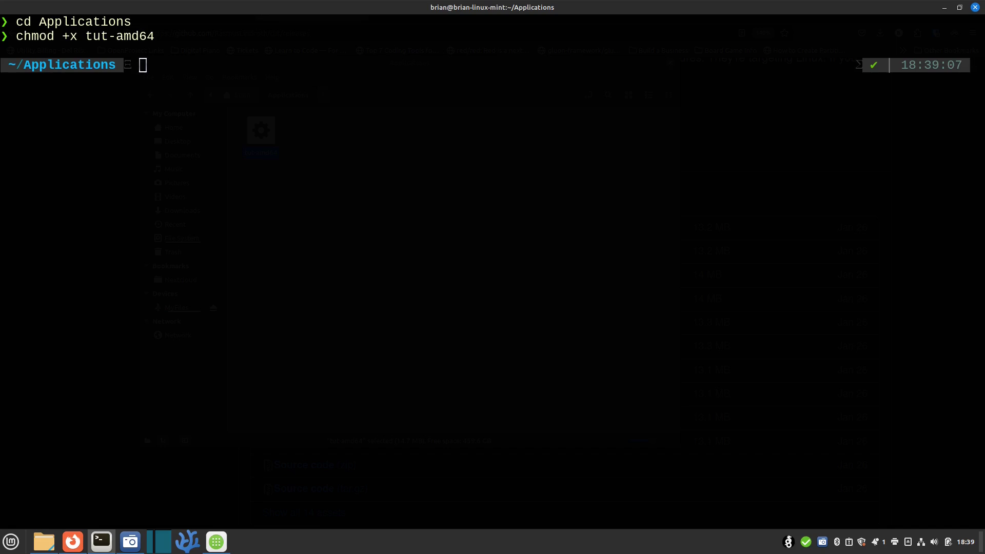
text(ls -al)
key(Return)
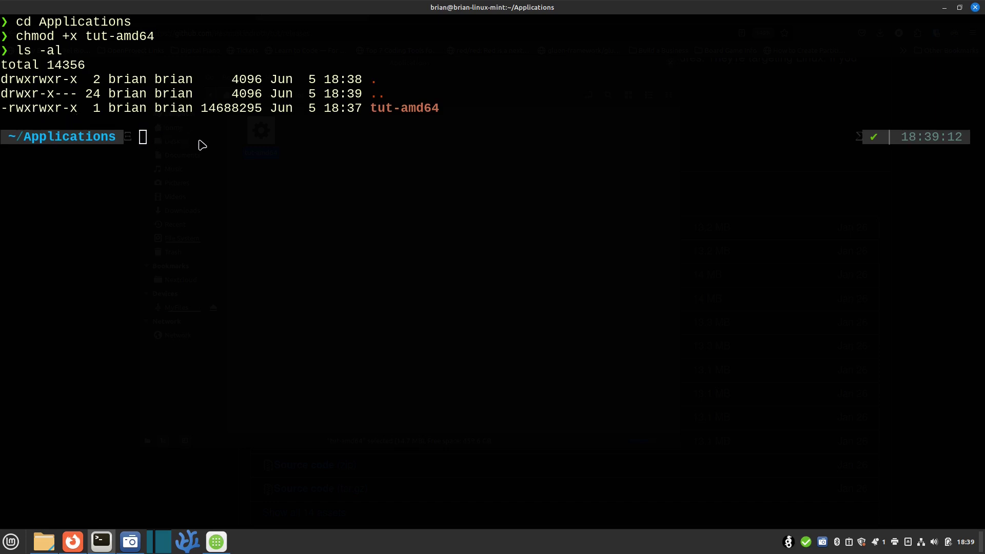
Run ./tut-amd64 and enter fosstodon.org as the Mastodon instance.
text(./tu)
key(Tab)
key(Return)
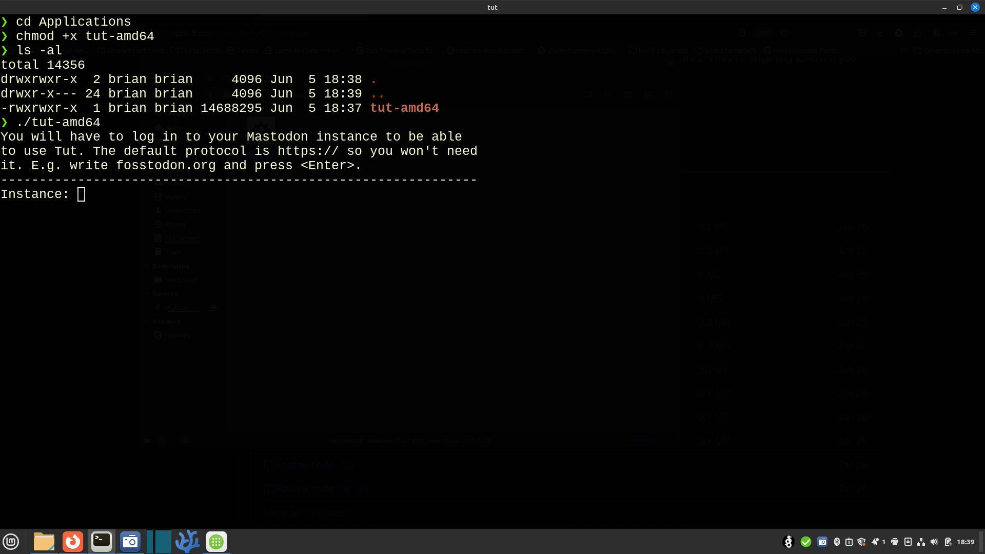
text(fosstodon.org)
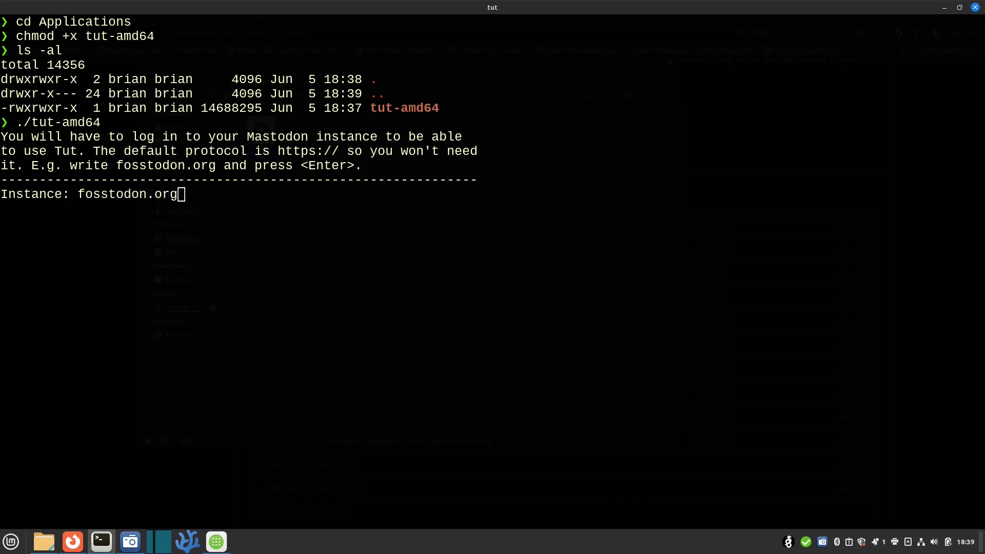
key(Return)
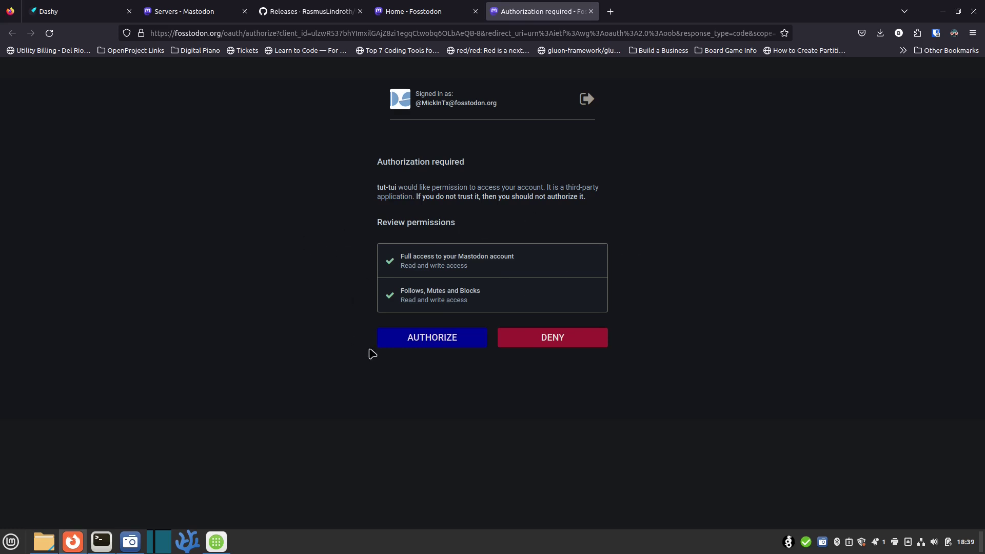
Authorize tut-tui for the Fosstodon account in the browser, then submit the copied authorization code to tut in the terminal.
click(423, 340)
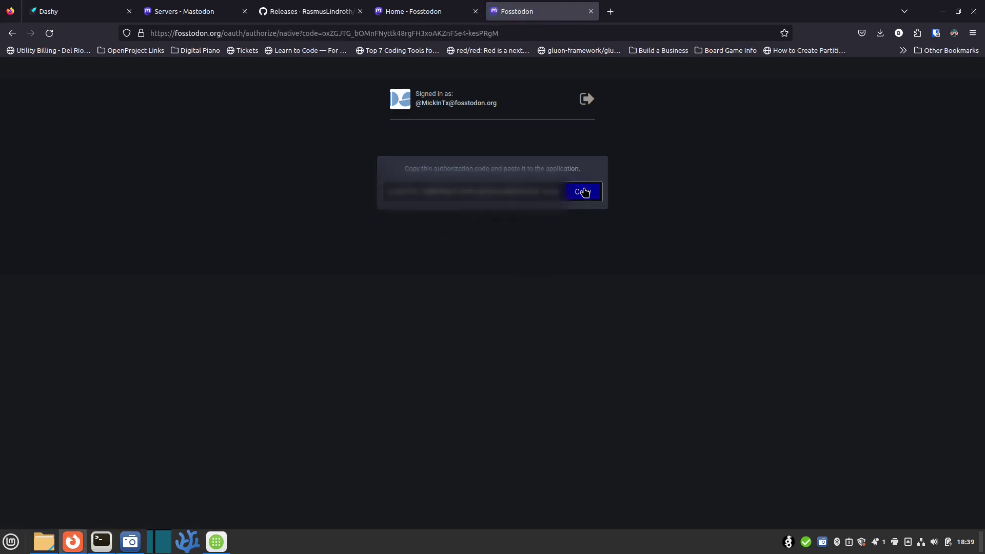
click(583, 192)
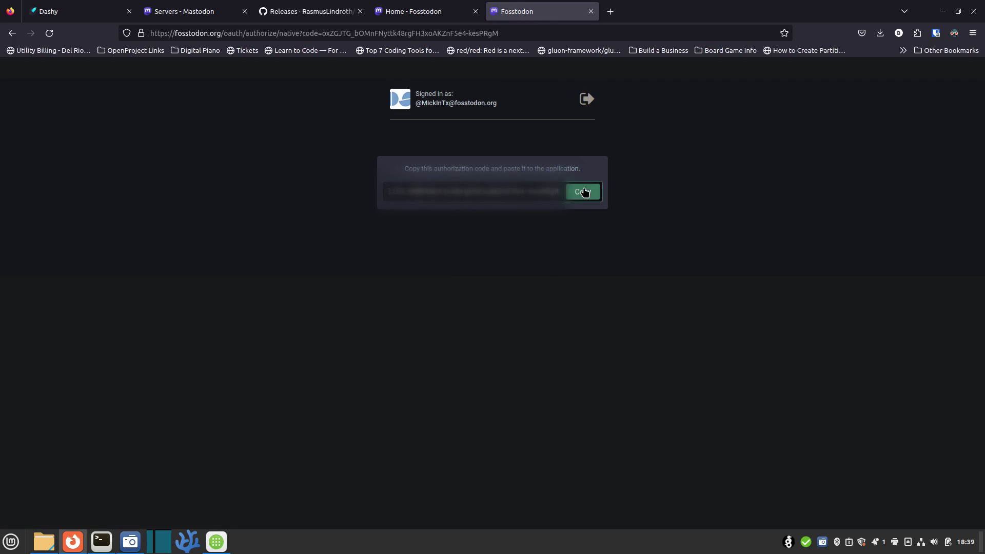
click(105, 536)
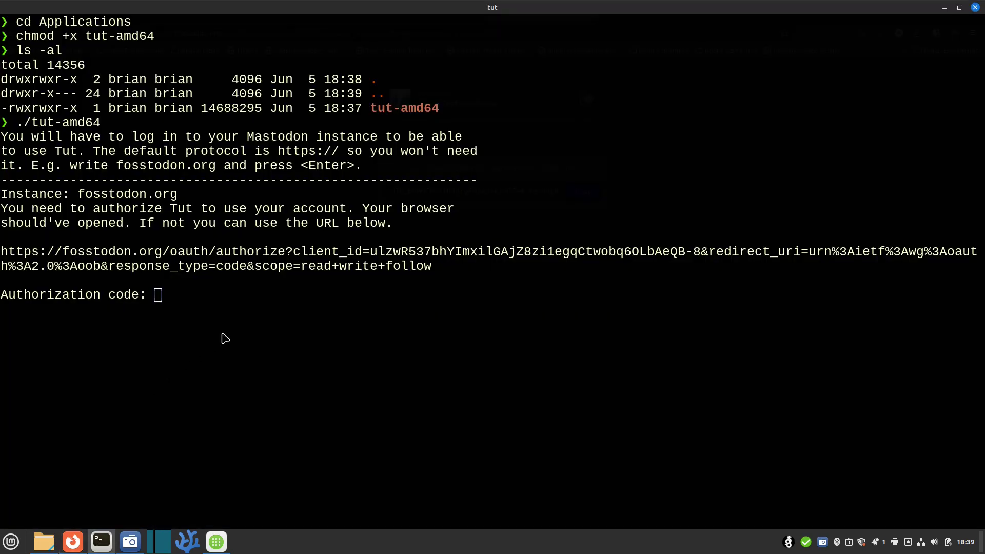
key(ctrl+shift+v)
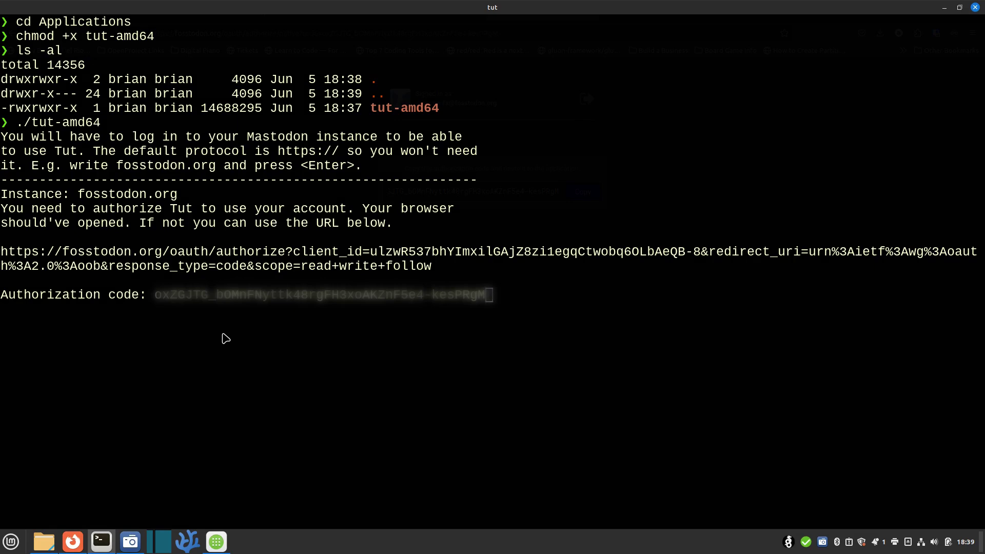
key(Return)
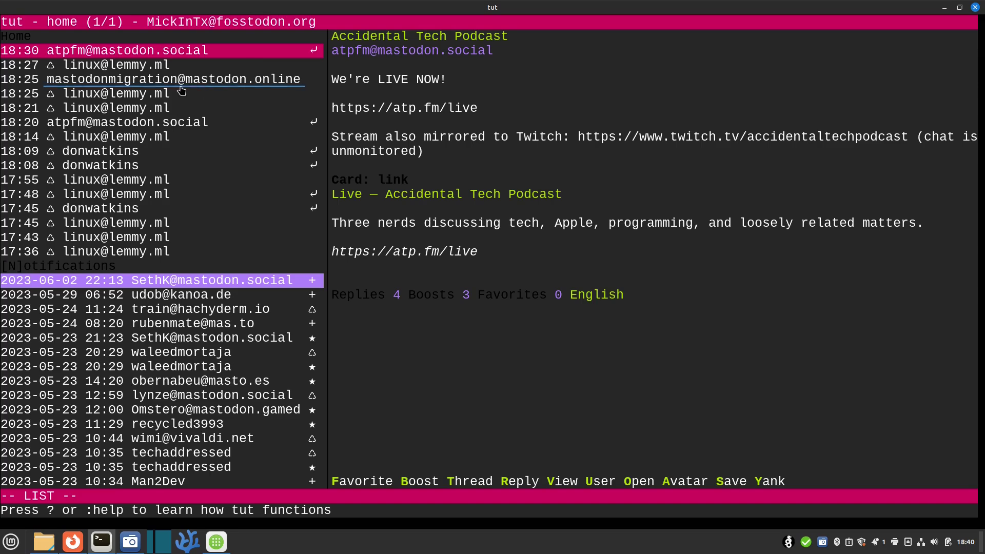
Read through the posts in tut's home timeline one by one, from the newest down to the 17:55 boost.
key(Down)
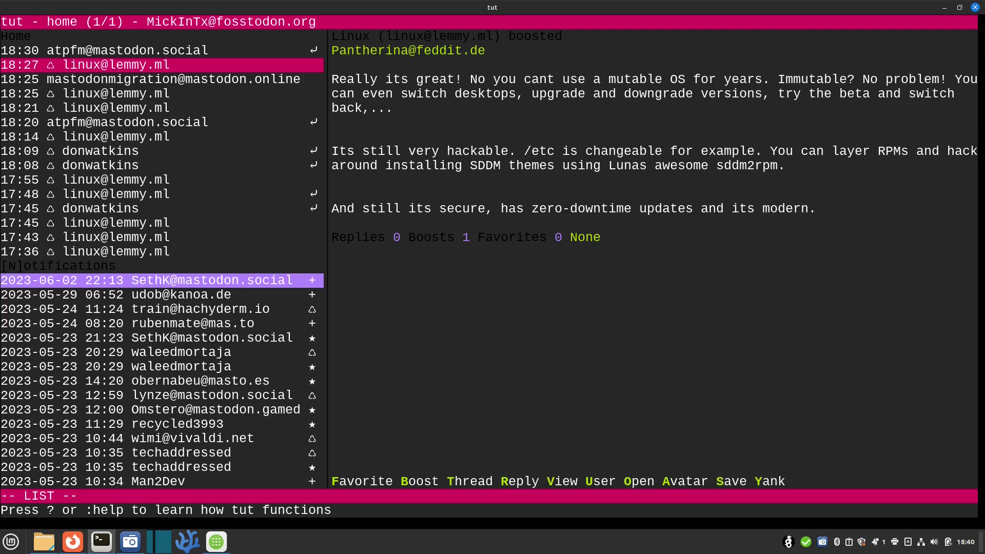
key(Down)
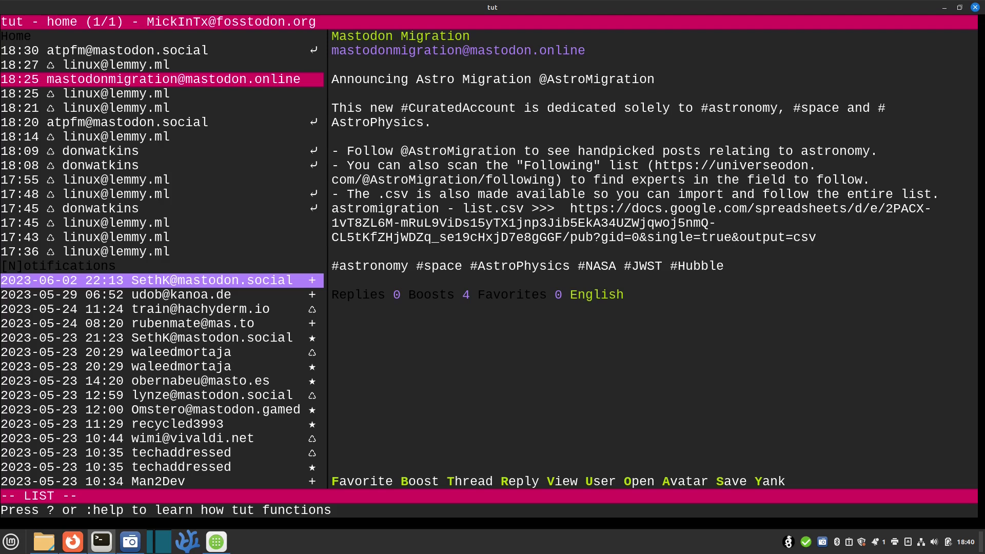
key(Down)
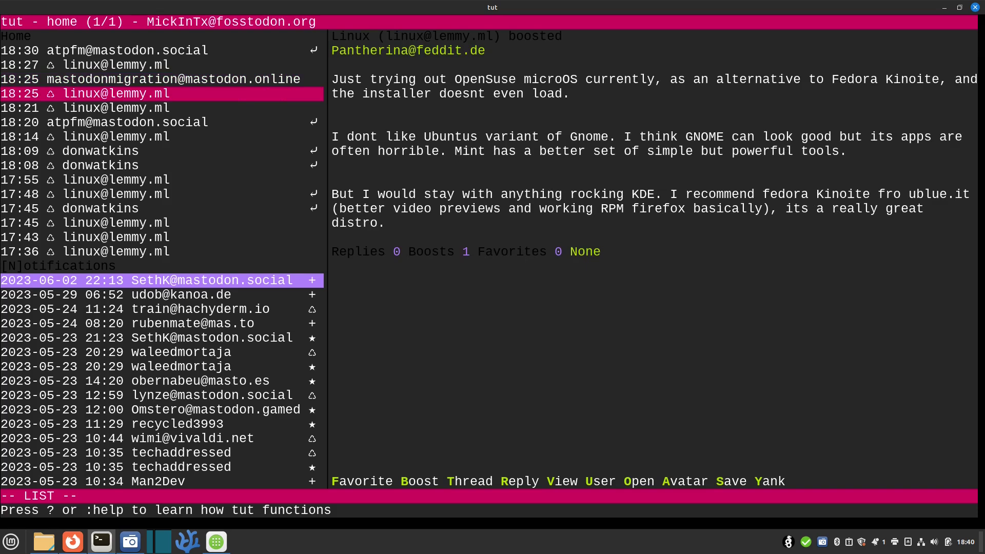
key(Down)
key(Down)
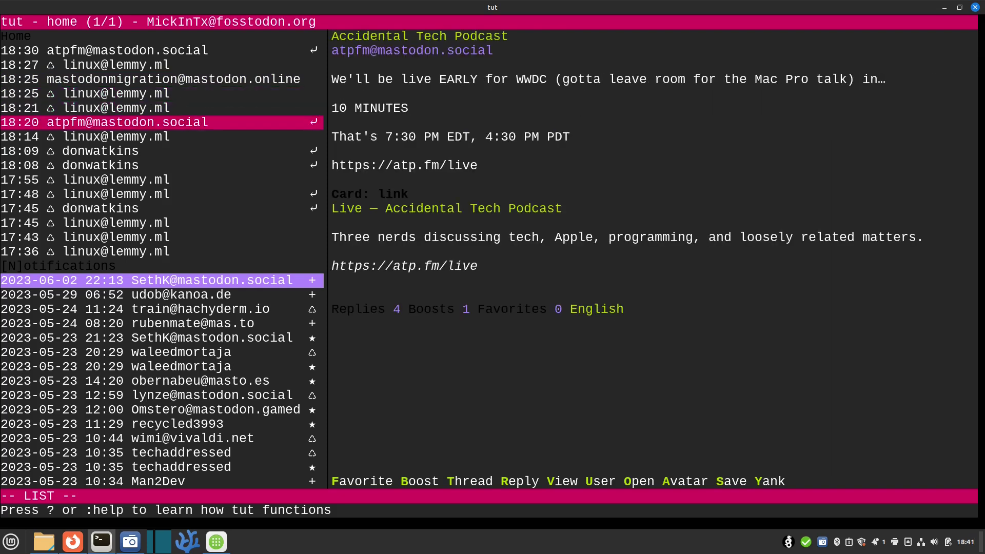
key(Down)
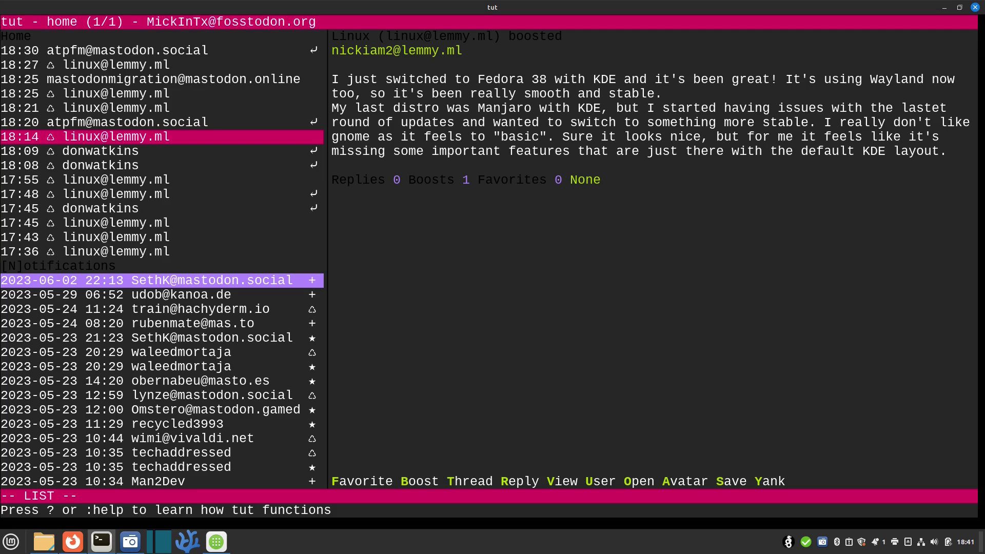
key(j)
key(j)
key(j)
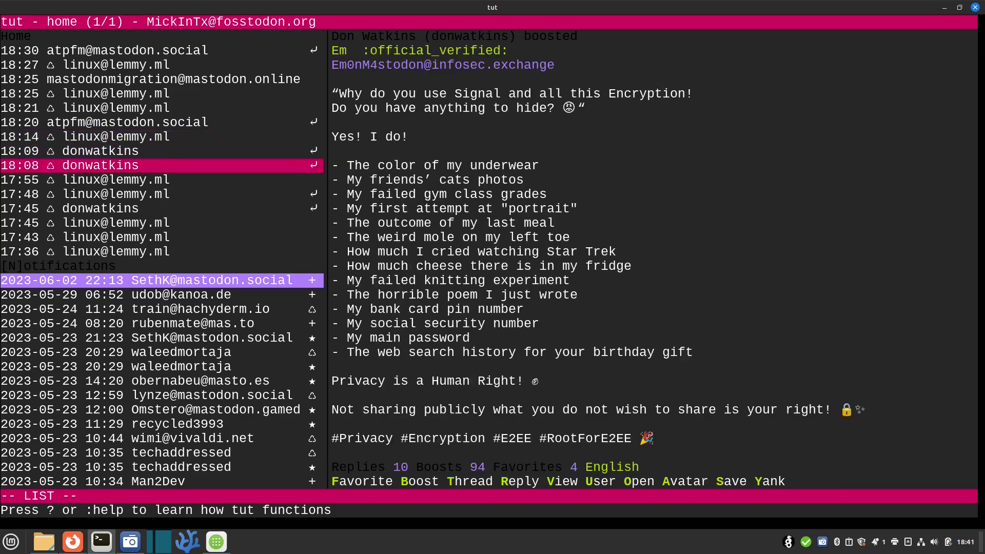
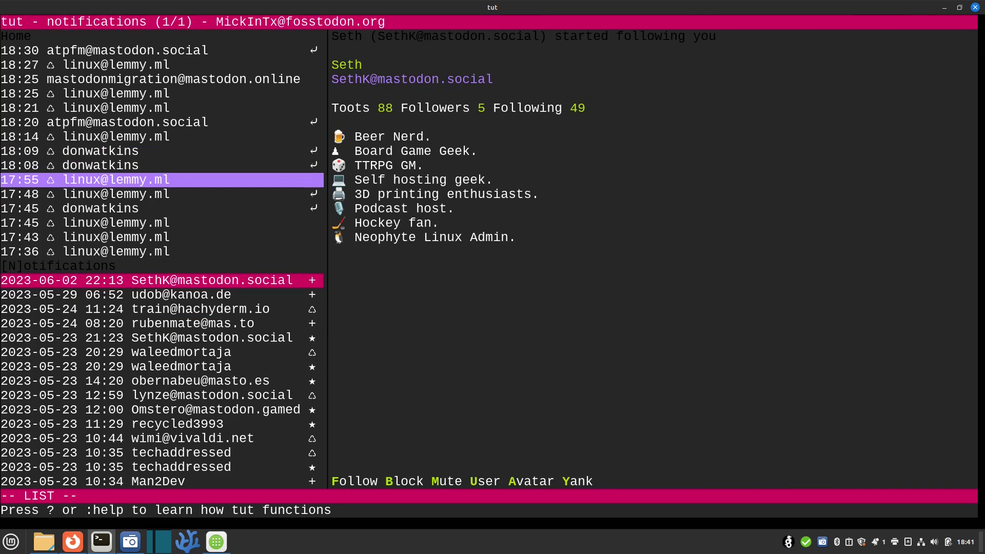
key(j)
key(j)
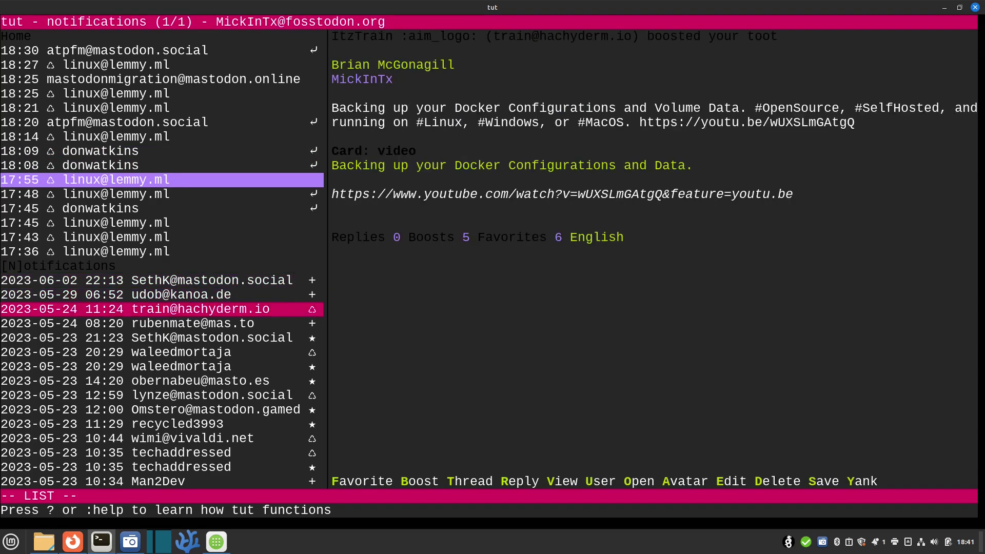
key(k)
key(k)
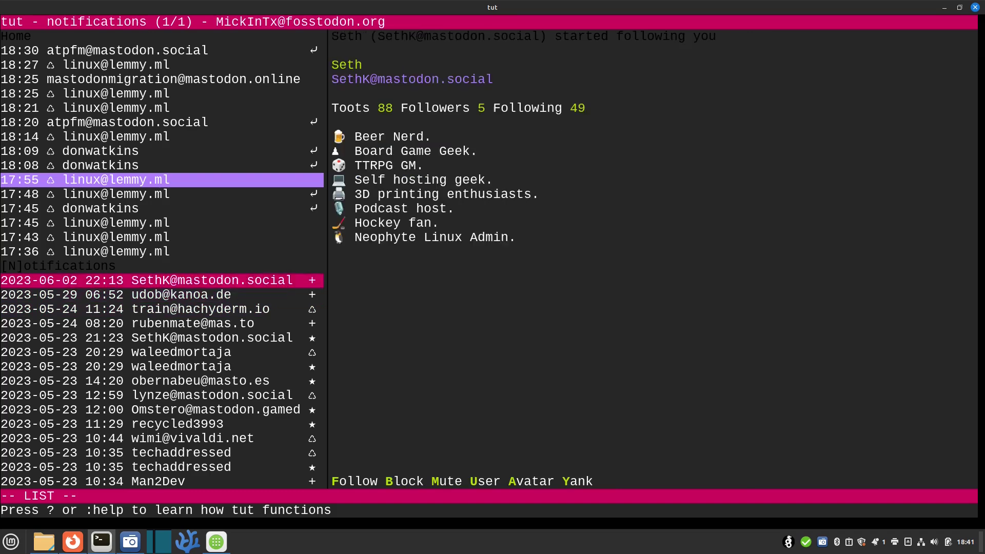
key(j)
key(j)
key(j)
key(j)
key(j)
key(j)
key(k)
key(k)
key(k)
key(k)
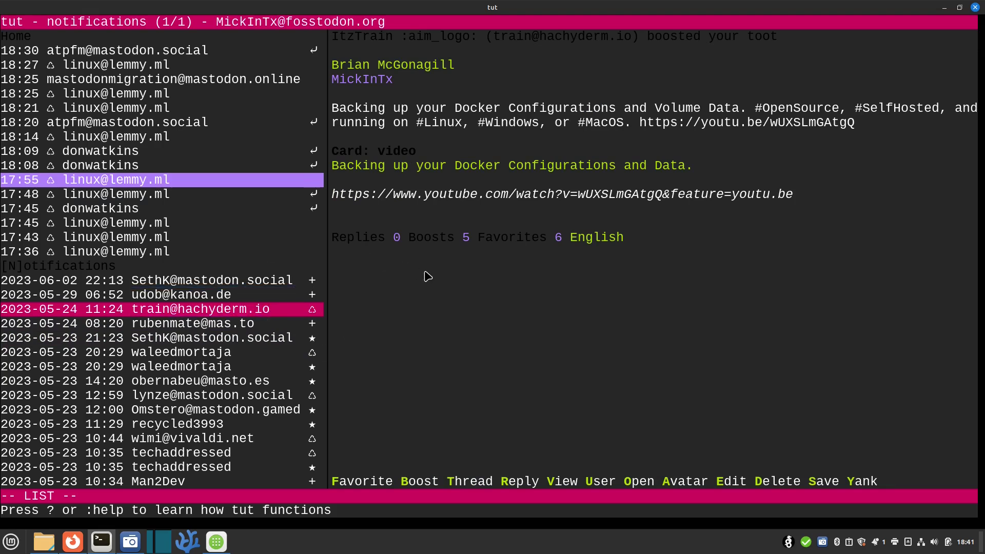
Return to the home timeline and move back up to its newest post.
key(h)
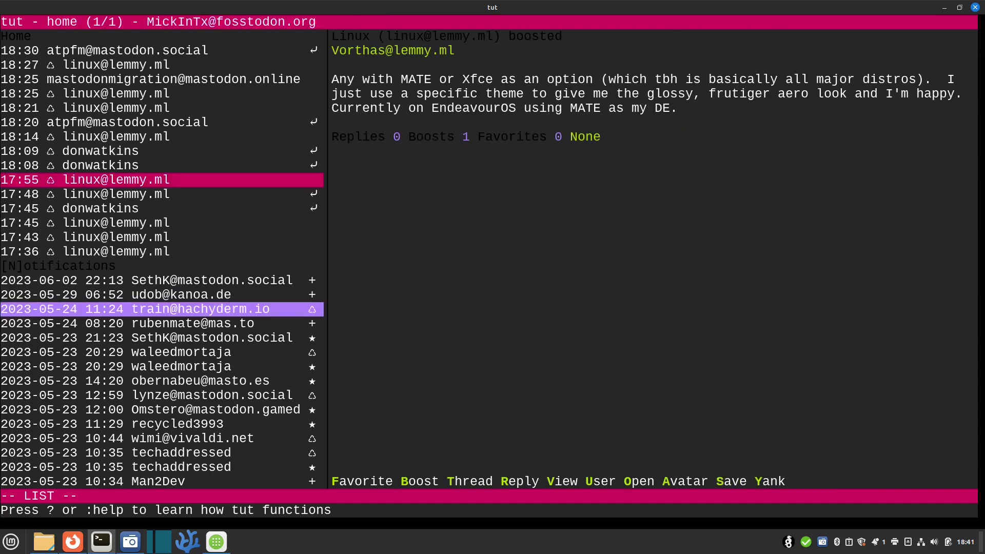
key(j)
key(j)
key(k)
key(k)
key(k)
key(k)
key(k)
key(k)
key(k)
key(k)
key(k)
key(k)
key(k)
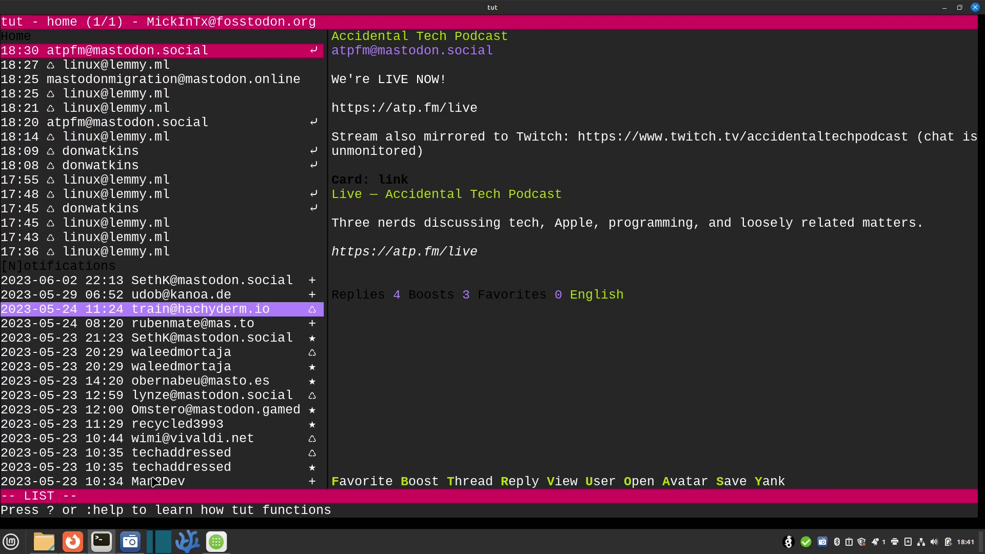
Check tut's help page on keys, navigation and commands, and return to the timeline.
key(question)
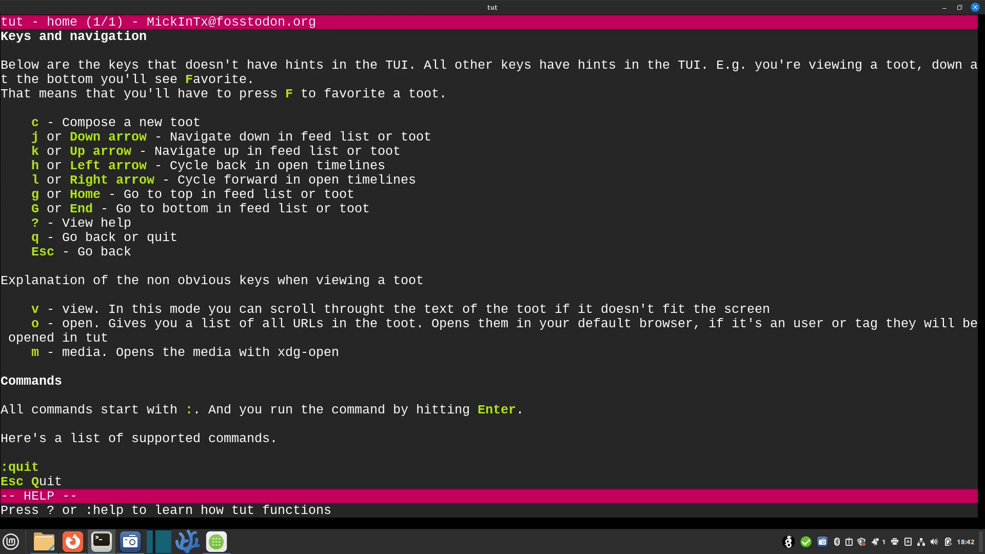
key(Escape)
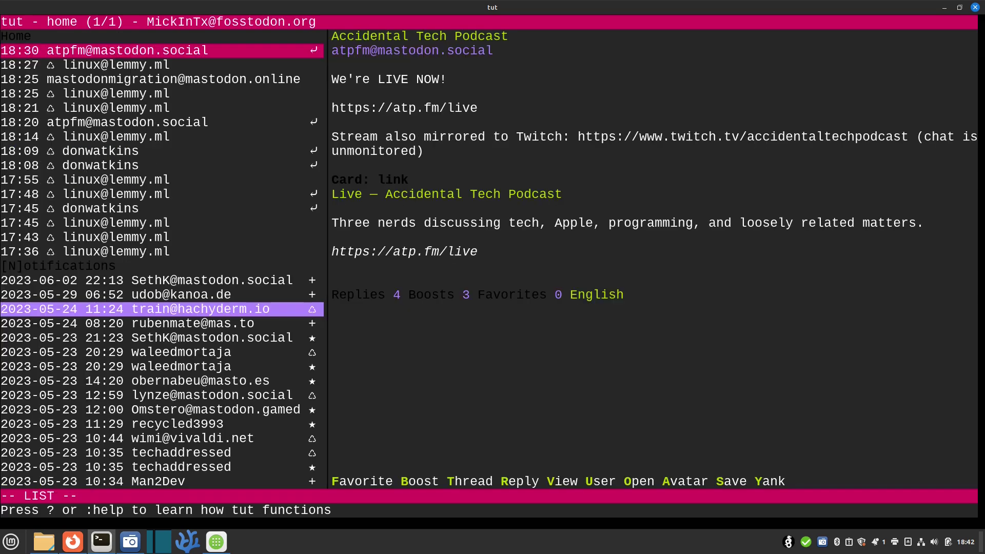
Post the toot "This is being posted from Tut in the CLI on Linux Mint. Love this tool...such a great way to look through my #mastodon feed.".
key(c)
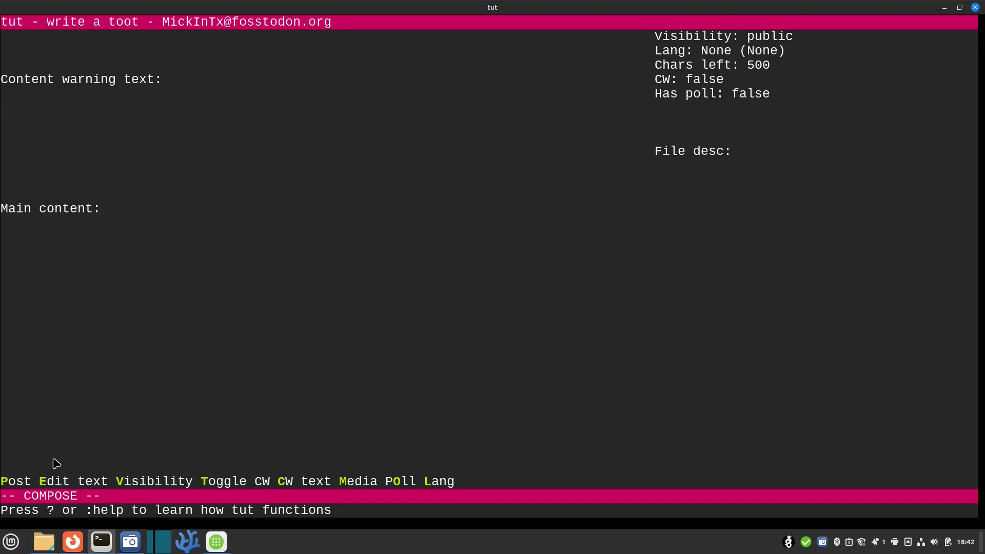
key(e)
text(This is being posted from)
text(Tut in the CLI on )
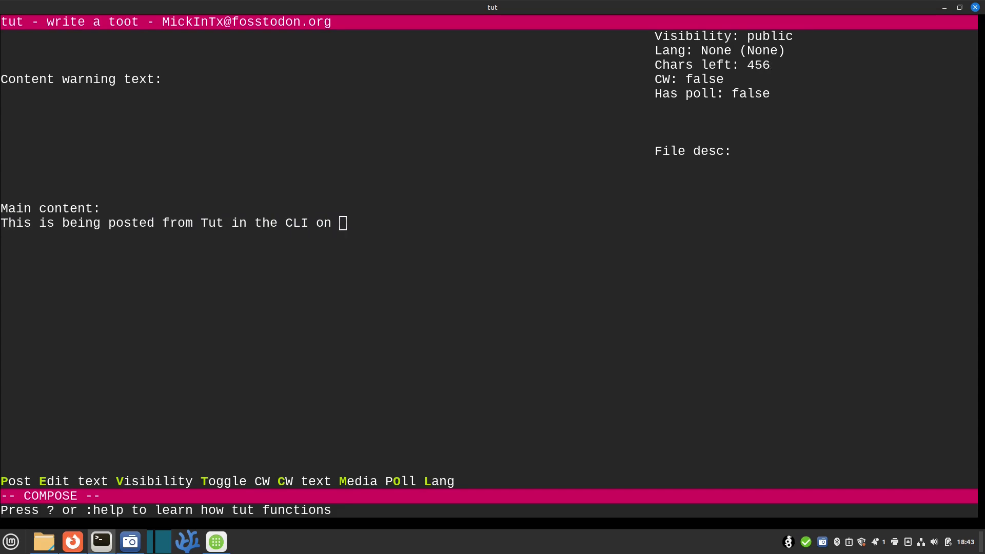
text(Linux Mint.  Love this tool...such a great way to look through my #mastodon feed.)
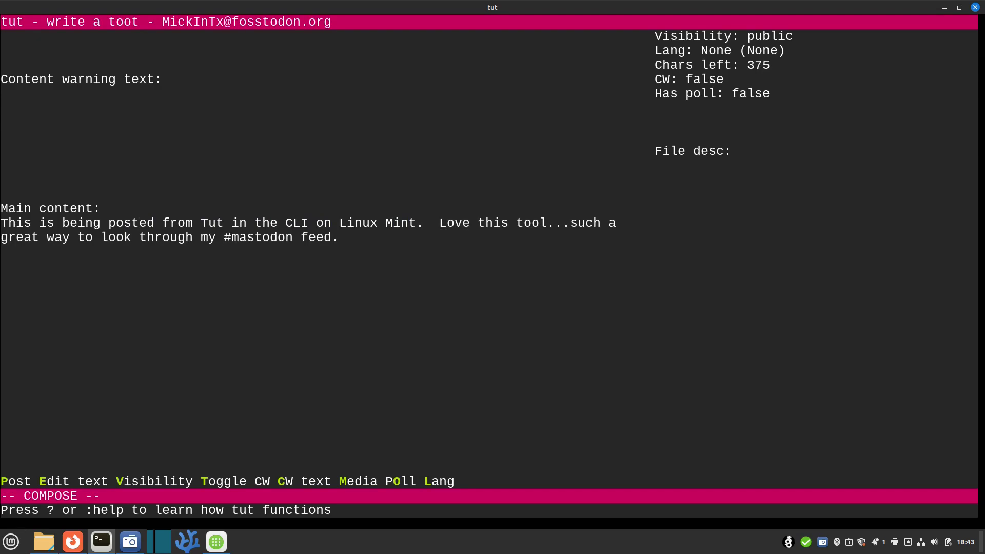
text(p)
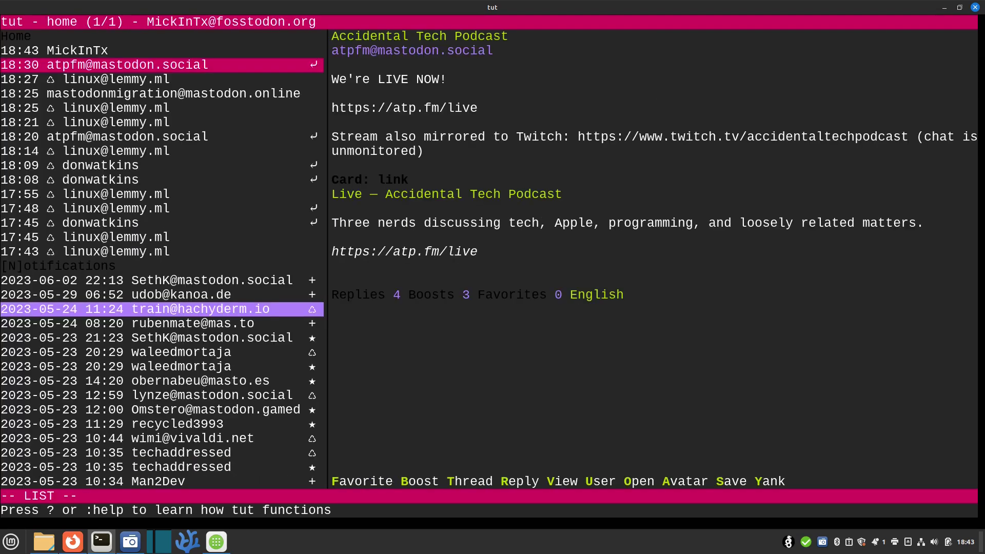
click(77, 50)
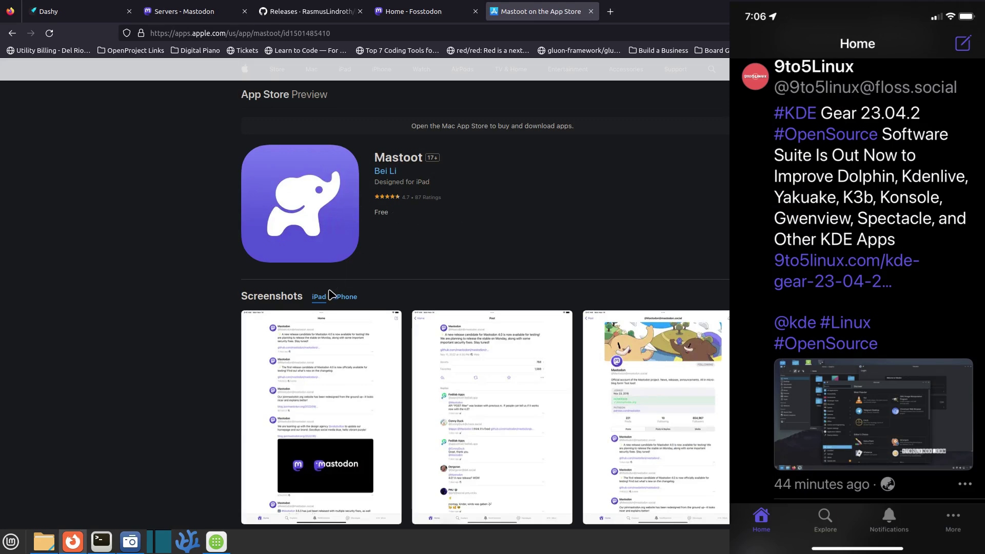
Examine the Mastoot App Store page in Firefox, from the screenshots and release notes through ratings, privacy and compatibility information.
scroll(328, 290, down, 2)
scroll(327, 288, down, 1)
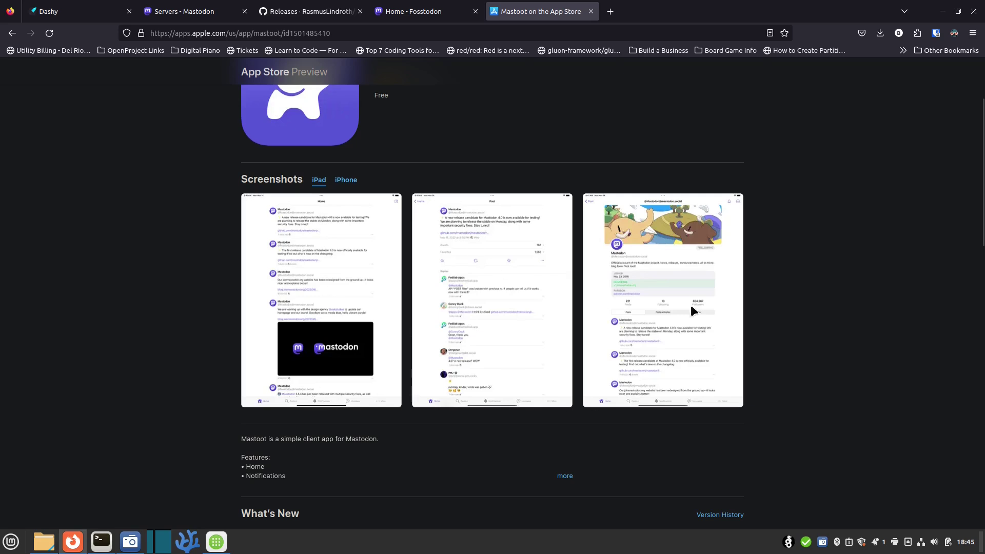
scroll(467, 365, down, 2)
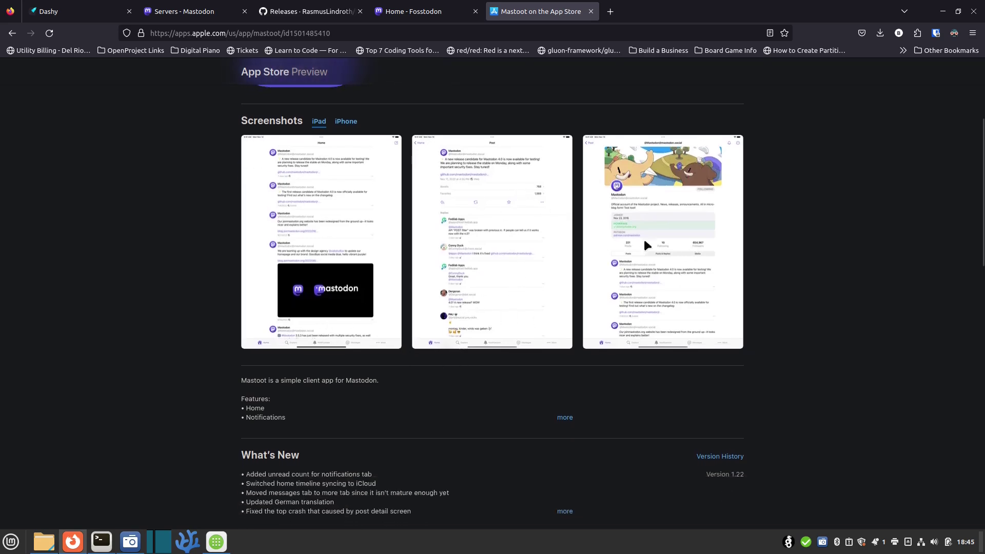
scroll(372, 312, down, 8)
scroll(365, 315, down, 2)
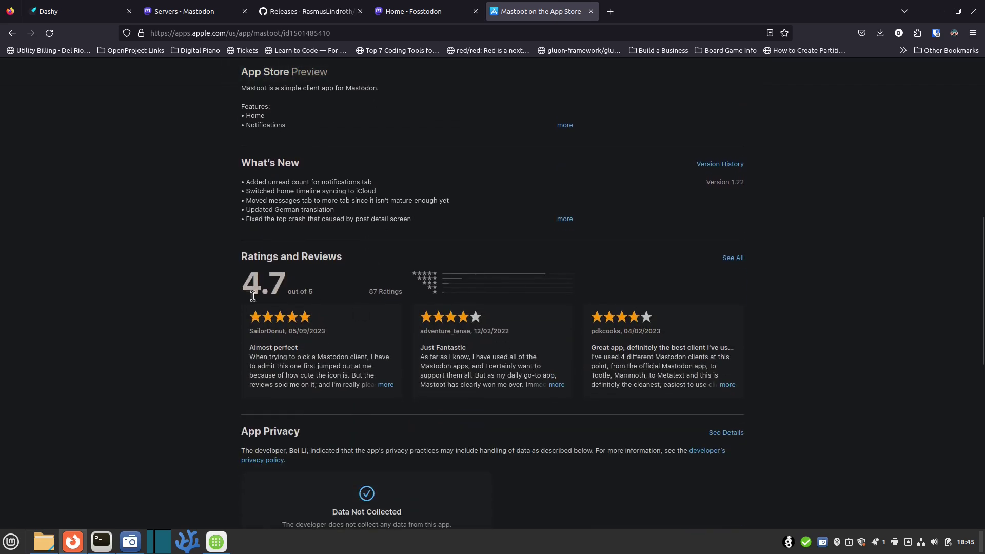
scroll(380, 335, down, 8)
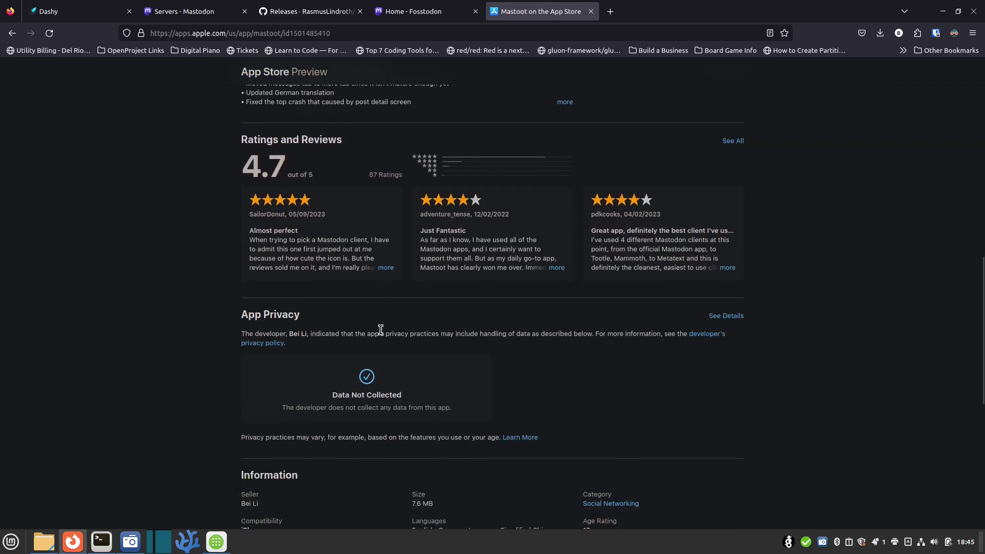
scroll(356, 370, down, 2)
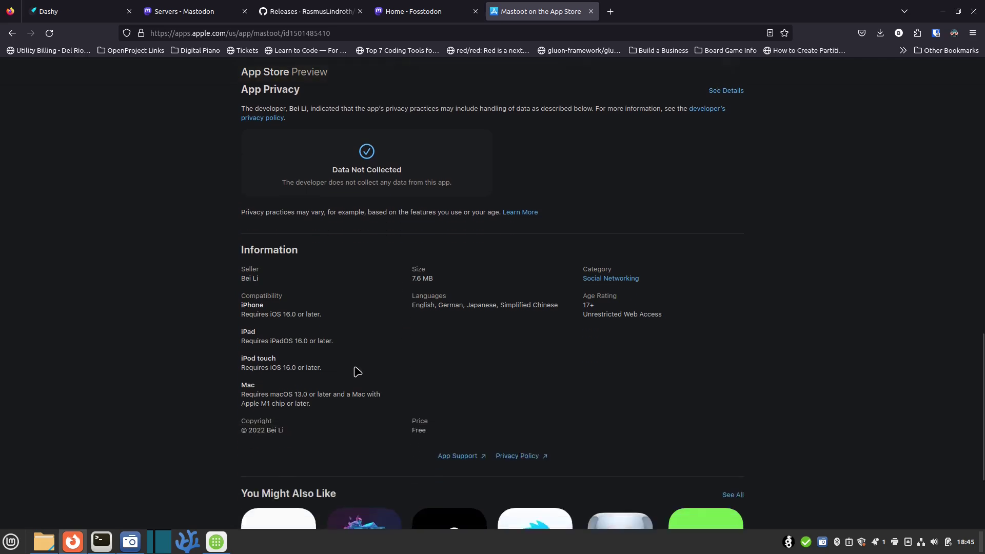
scroll(389, 358, up, 20)
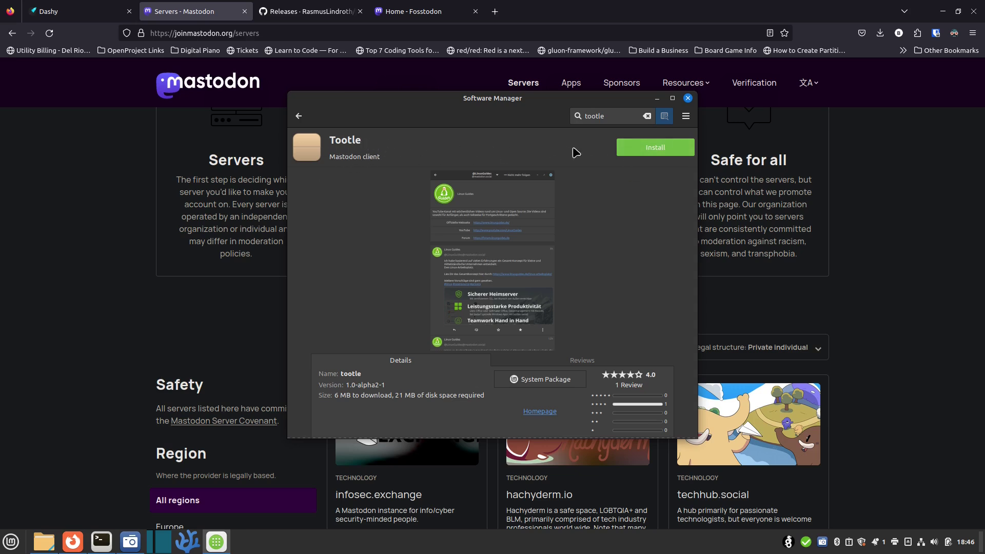
Install Tootle from Software Manager, accepting the additional packages and authenticating with the account password.
click(651, 150)
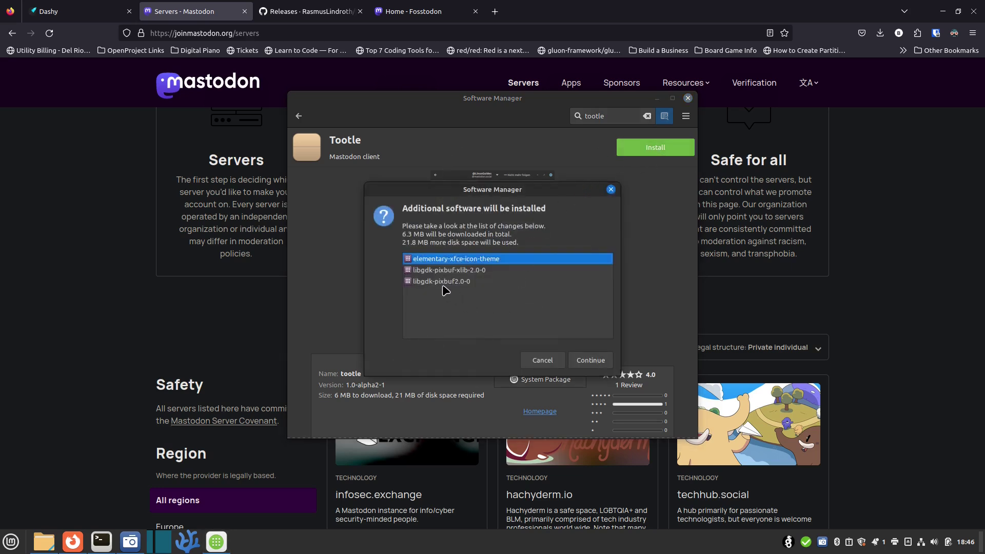
click(589, 359)
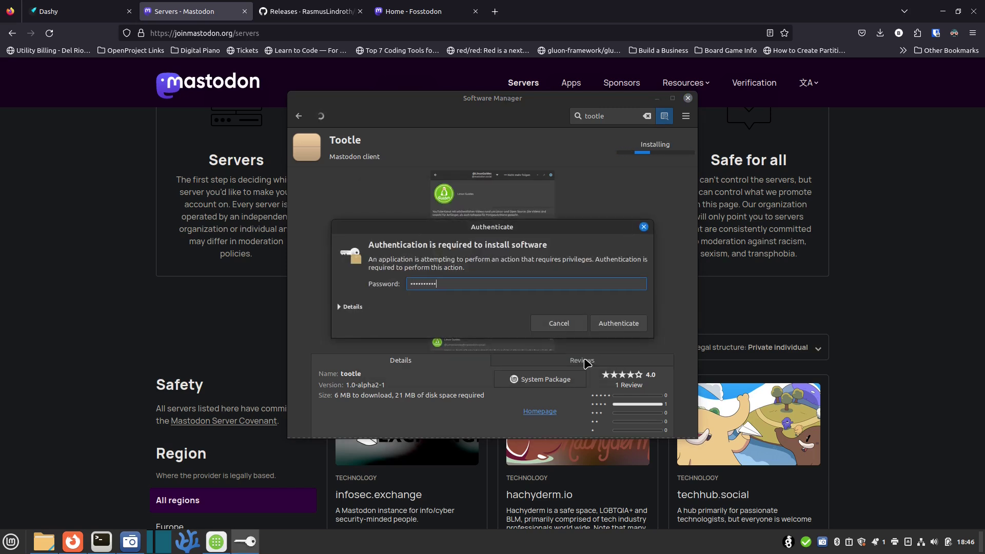
key(Return)
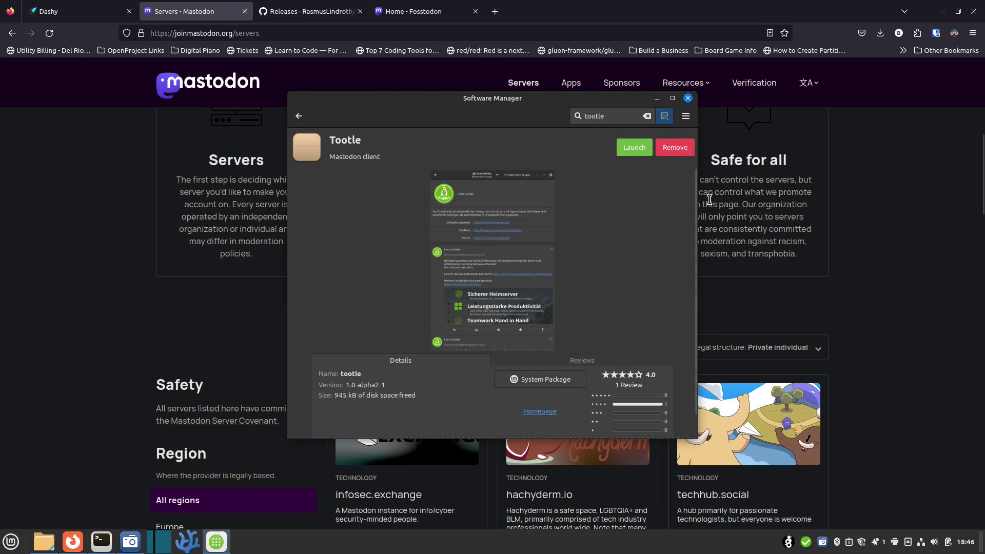
Launch Tootle and submit fosstodon.org as the account's instance.
click(626, 146)
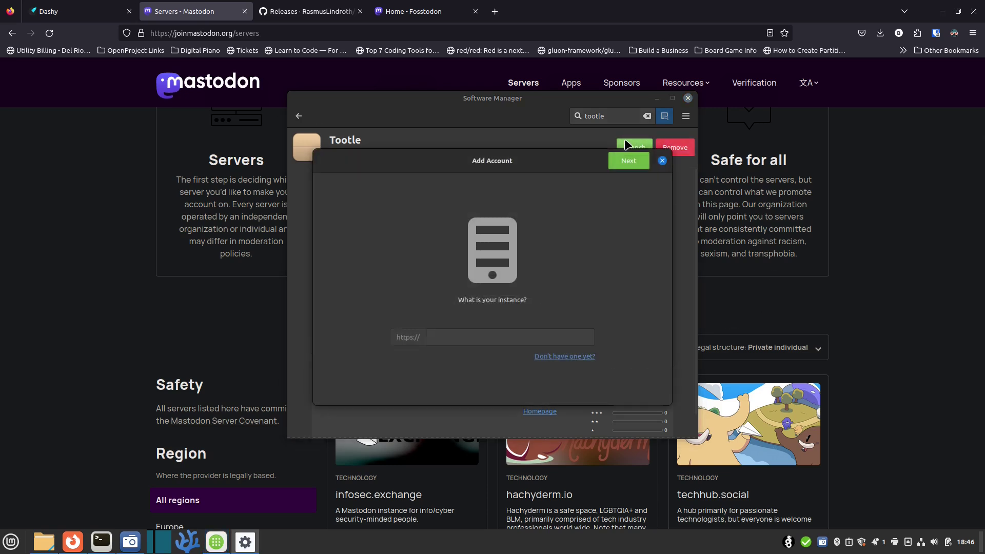
click(452, 340)
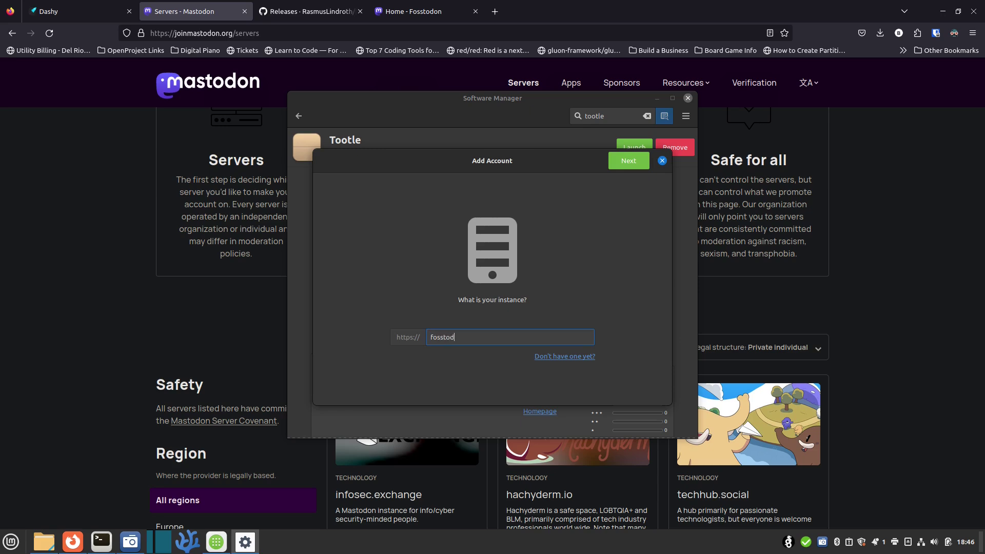
text(fosstodon.org)
key(Return)
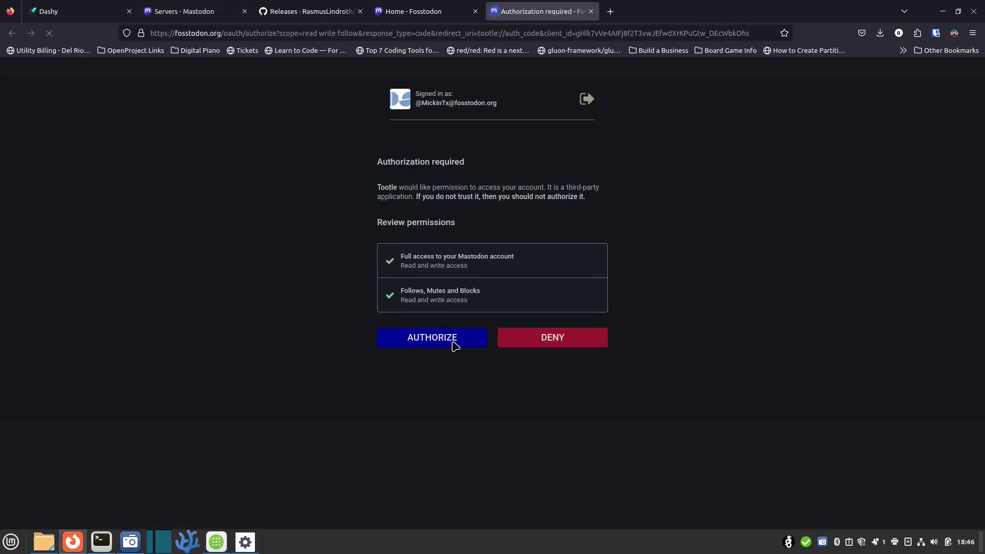
Authorize Tootle to access the Fosstodon account, allow the site to open the tootle link, and copy the authorization code.
click(427, 336)
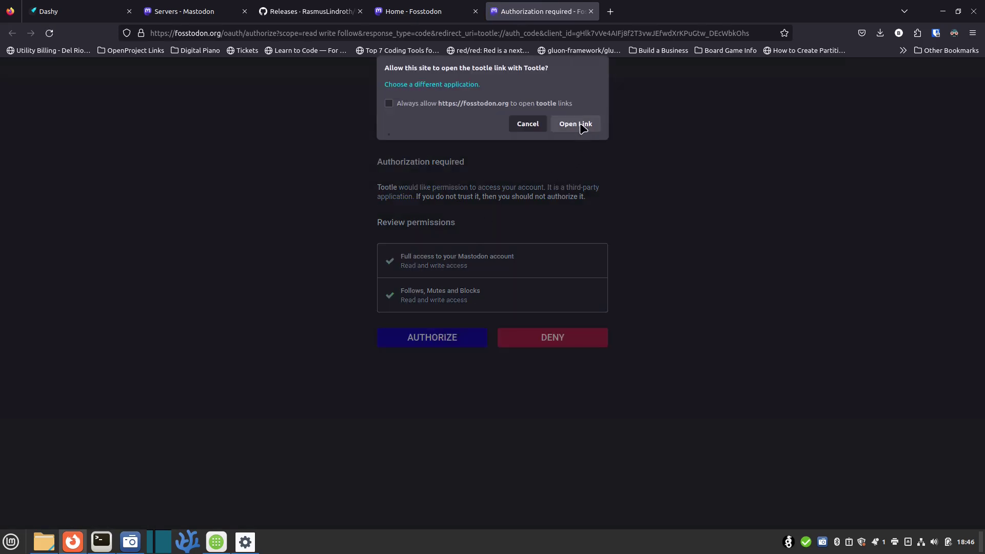
click(576, 126)
click(575, 193)
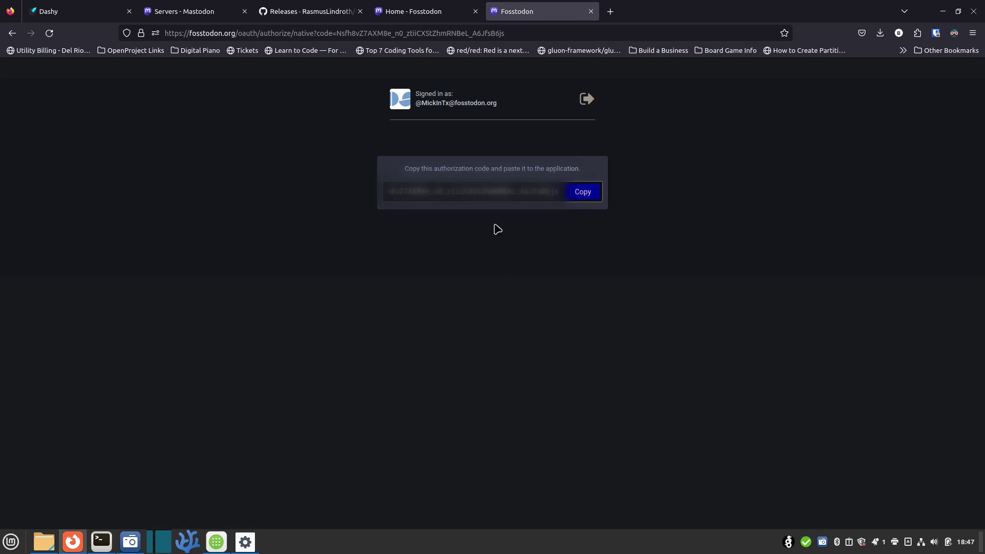
click(245, 541)
click(442, 343)
key(ctrl+v)
click(637, 160)
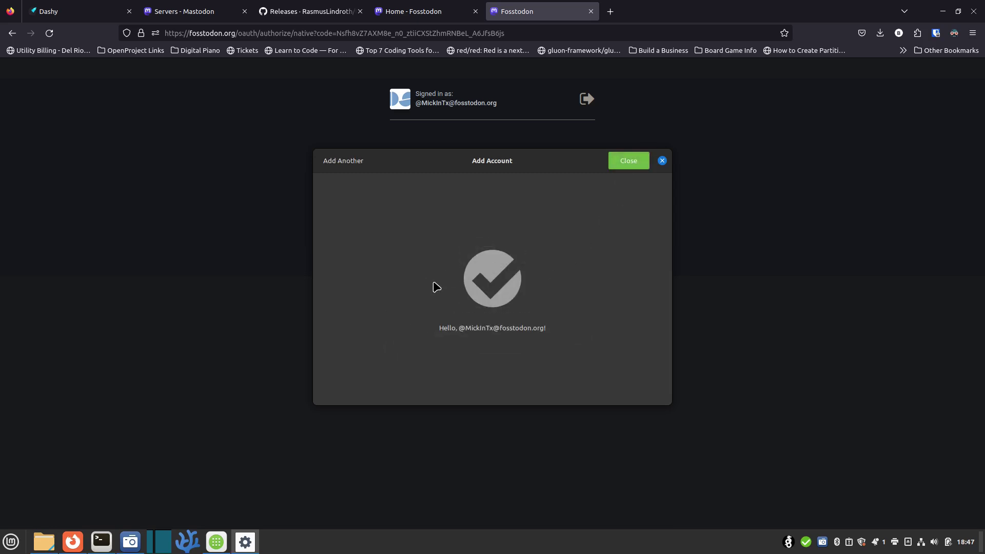
click(637, 162)
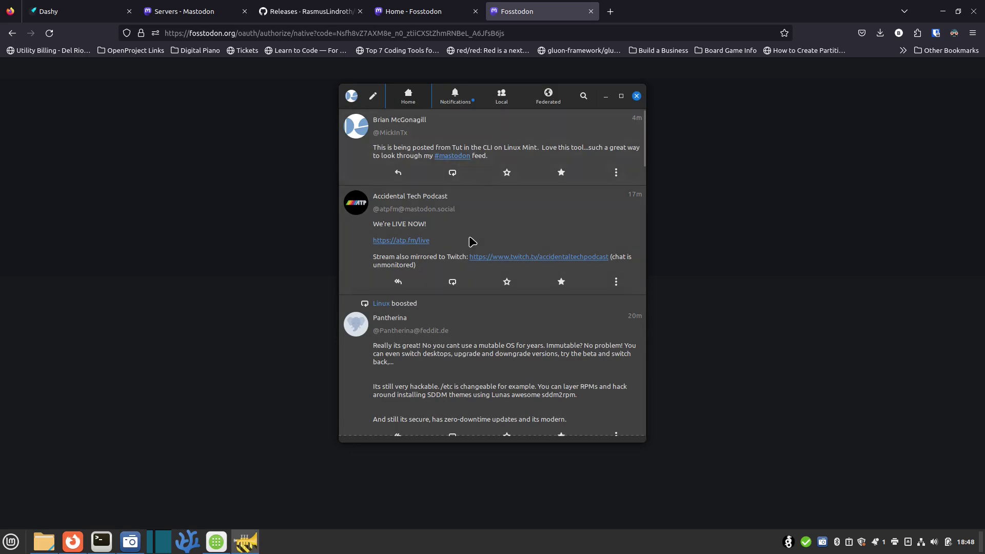
Skim Tootle's home timeline downward and return to its newest post.
scroll(466, 345, down, 3)
scroll(466, 344, down, 6)
scroll(490, 300, up, 9)
View the notifications, and open a blank post for composing and cancel it.
click(462, 102)
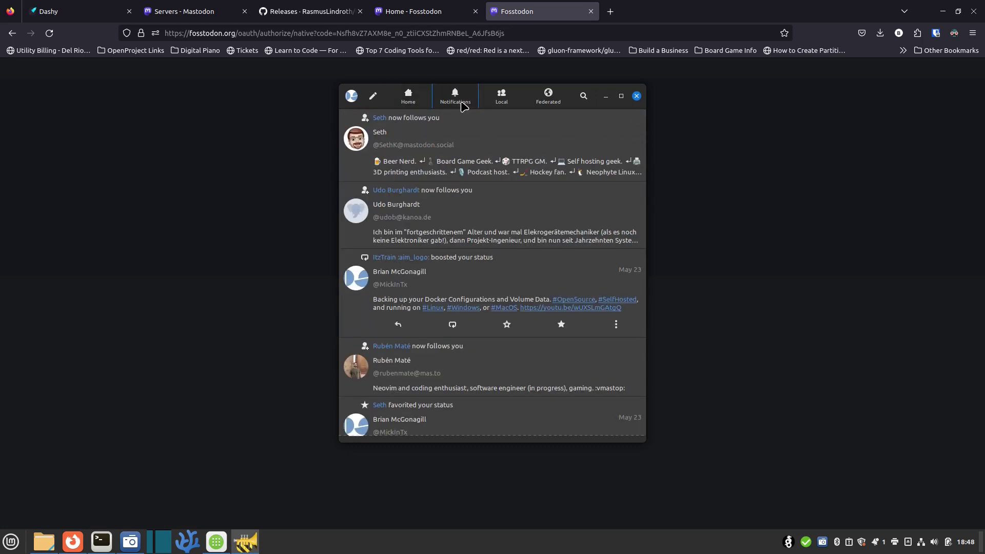
click(373, 97)
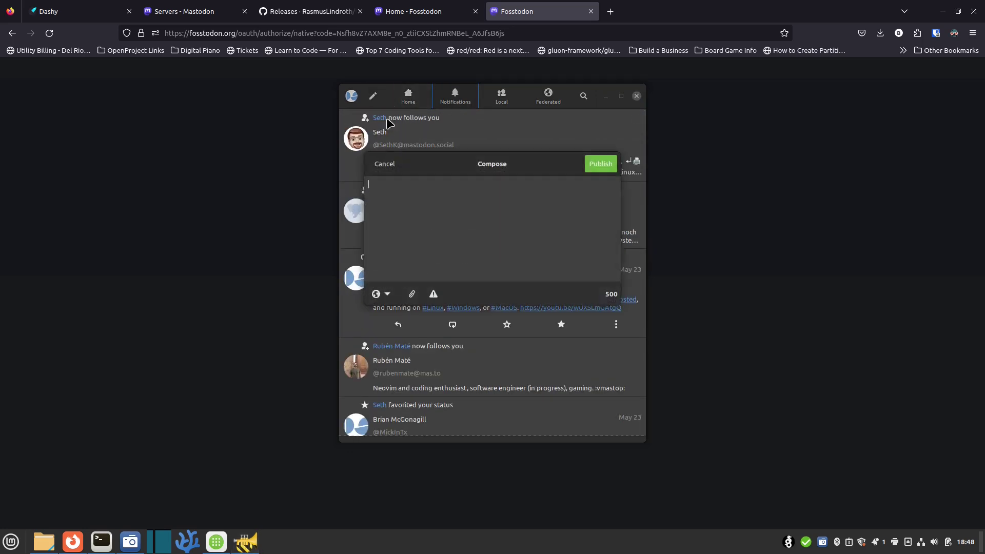
click(388, 165)
Look through the posts in the local timeline and in the federated timeline.
click(503, 102)
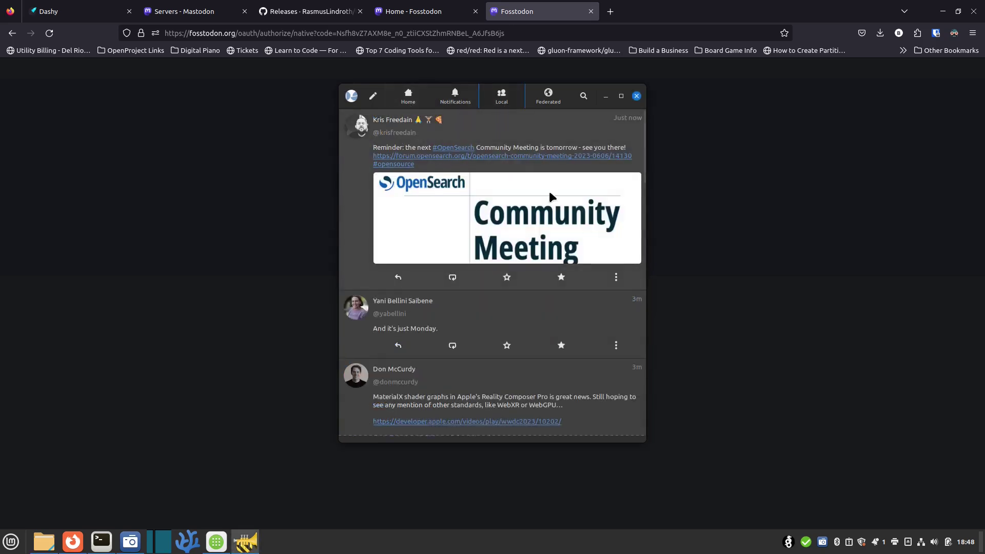
scroll(553, 130, down, 1)
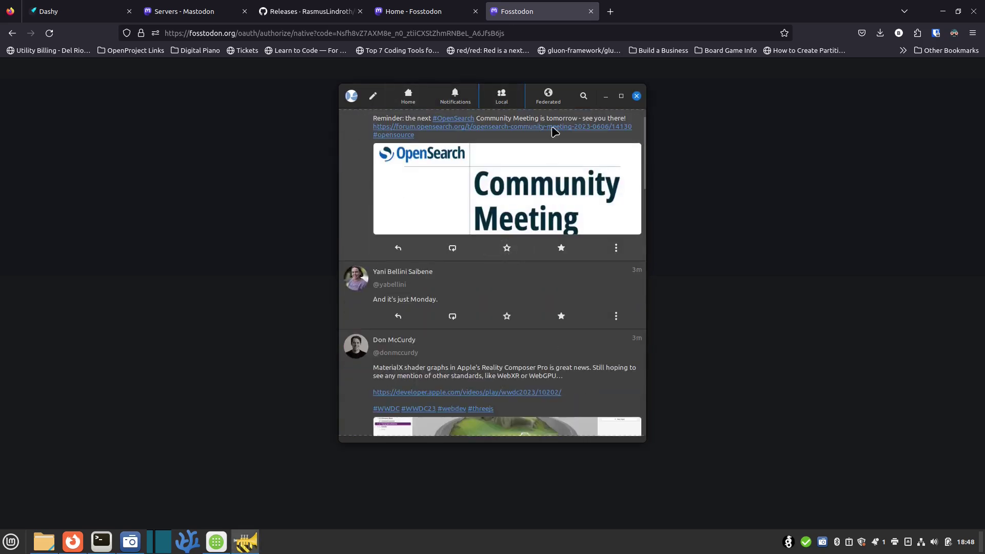
click(548, 98)
scroll(495, 275, down, 5)
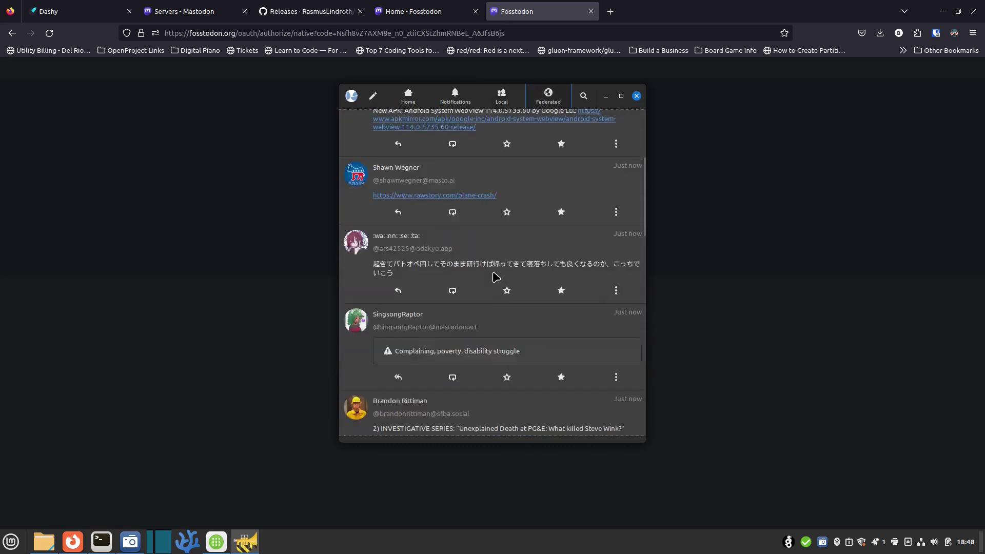
scroll(495, 275, up, 5)
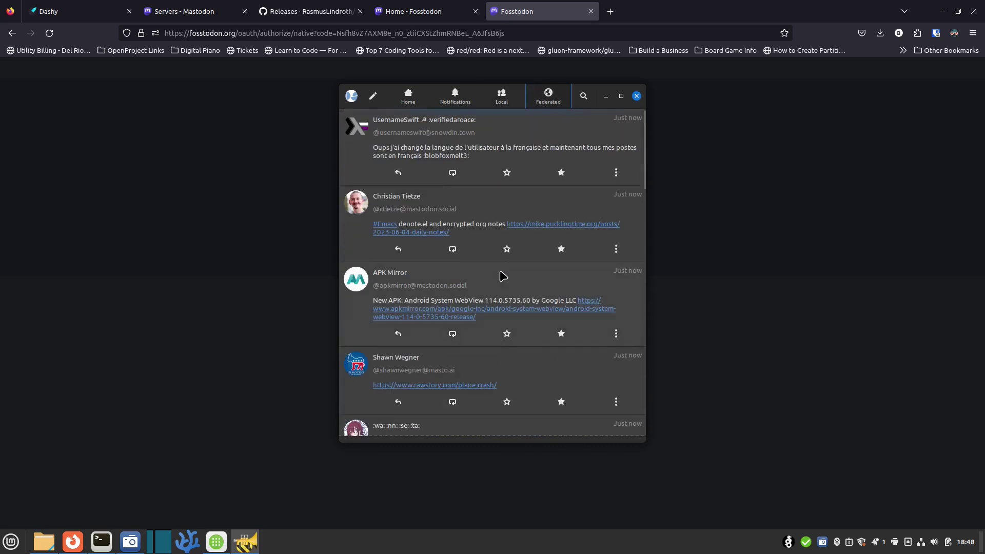
Look at the empty search page, and go back to the home timeline to skim its posts.
click(583, 98)
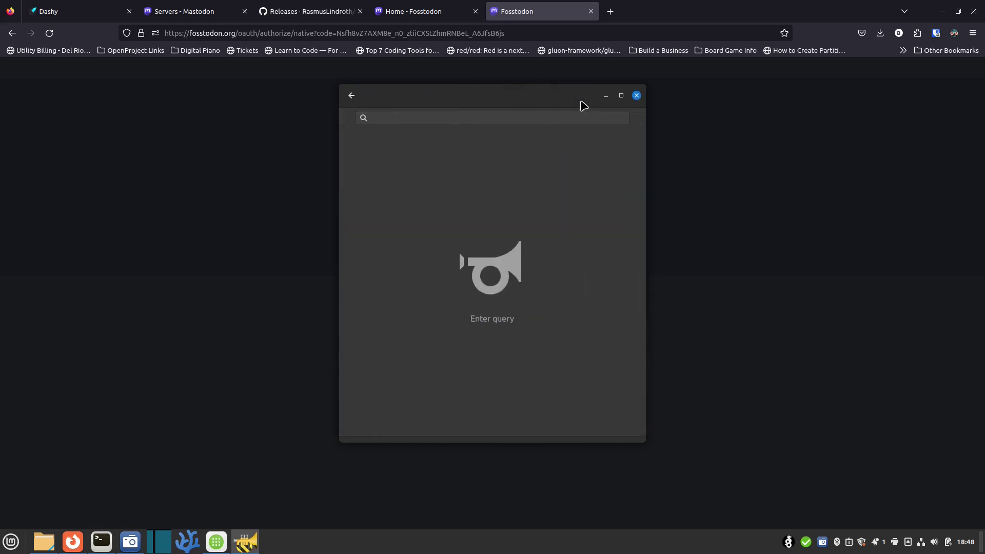
click(352, 96)
click(408, 97)
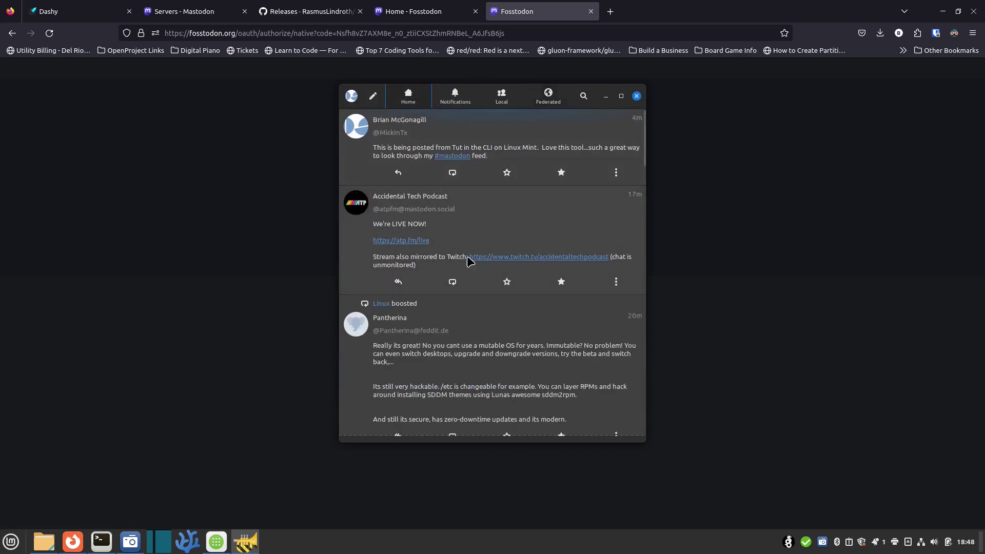
scroll(479, 272, down, 5)
scroll(483, 287, down, 9)
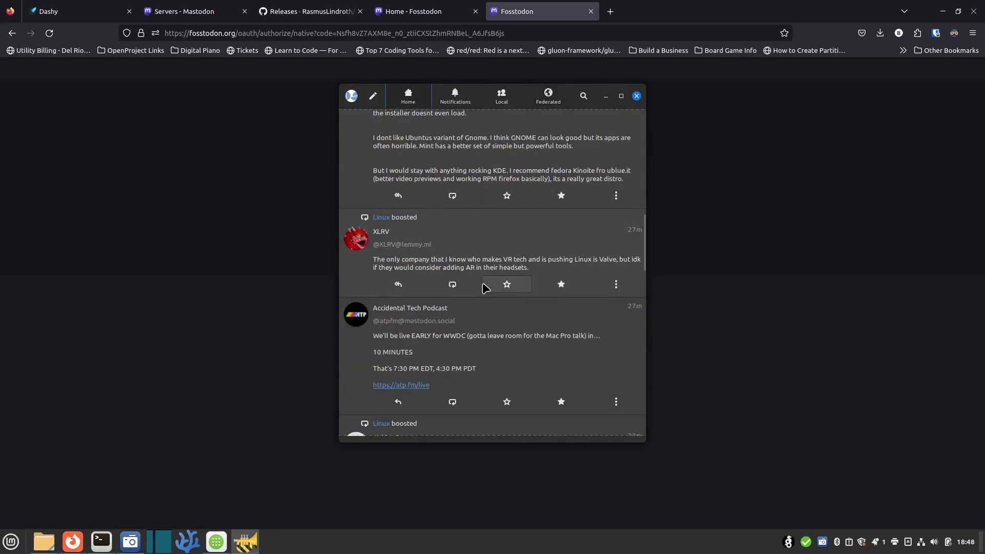
scroll(484, 286, up, 6)
scroll(494, 279, down, 10)
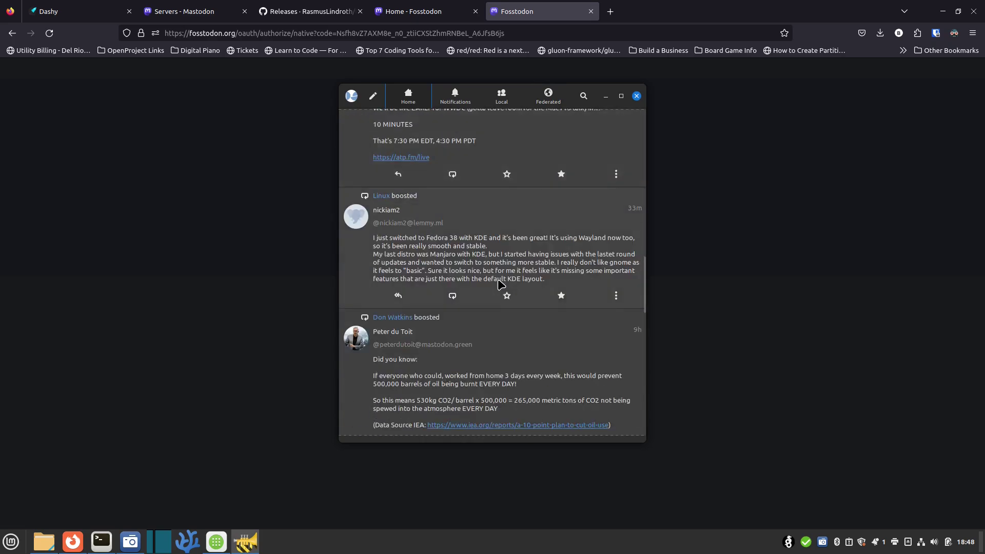
scroll(503, 303, up, 15)
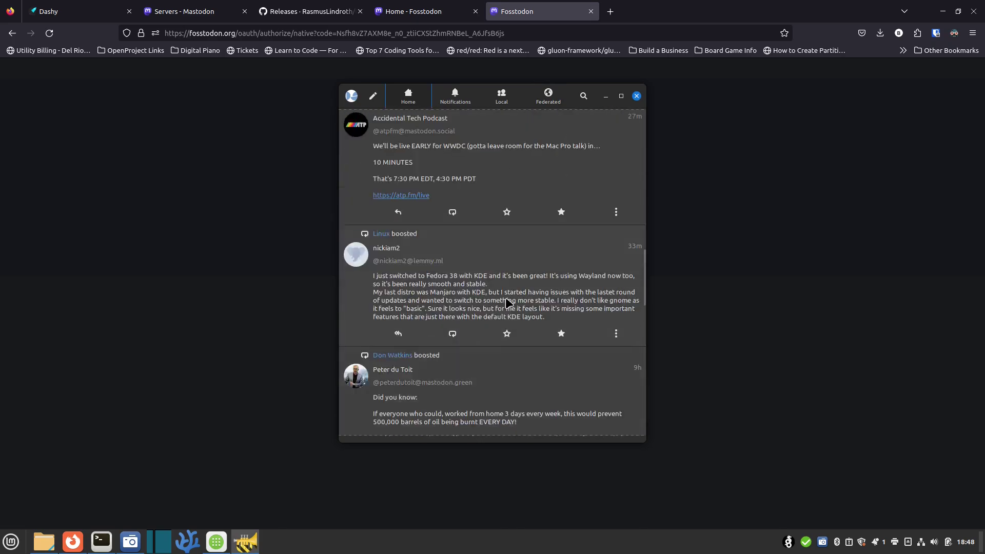